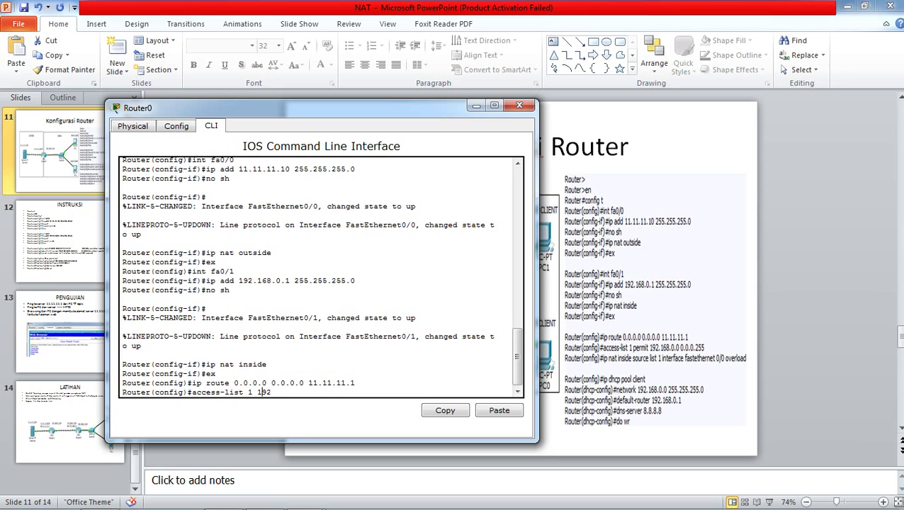
Complete the Router0 access-list 1 command so that it permits 192.168.0.0 with wildcard mask 0.0.0.255
text(permit)
key(Right)
key(Right)
key(Right)
text(.168.0.0)
text(0.)
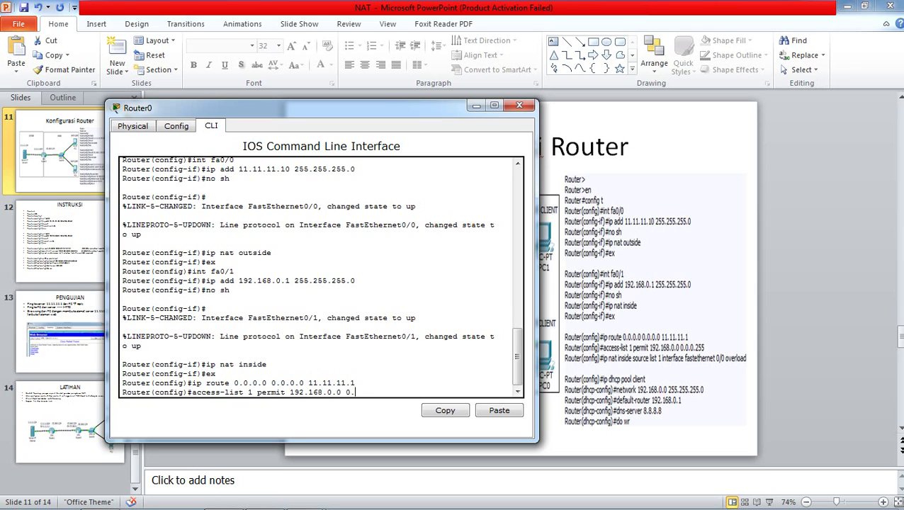
text(0.0.2555)
key(BackSpace)
key(Return)
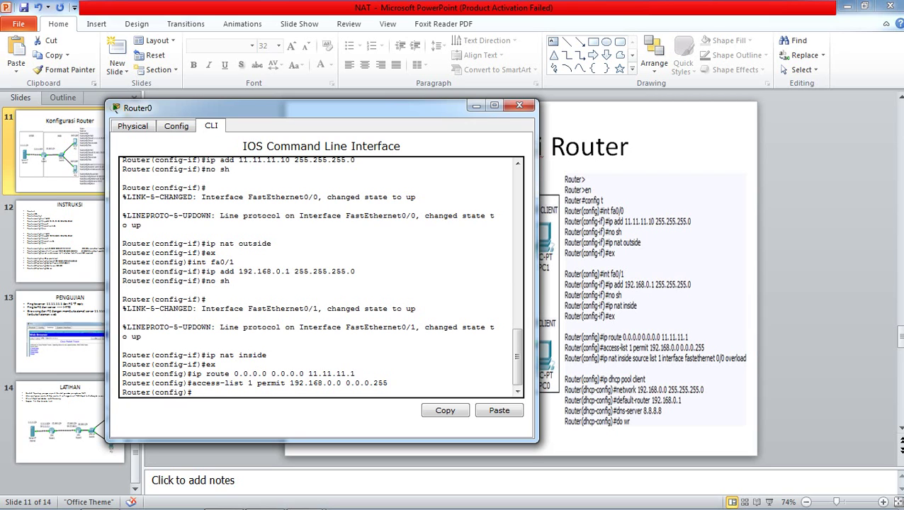
Enable NAT overload on Router0 with "ip nat inside source list 1 interface fastethernet 0/0 overload", dismissing the Windows color scheme prompt
text(i)
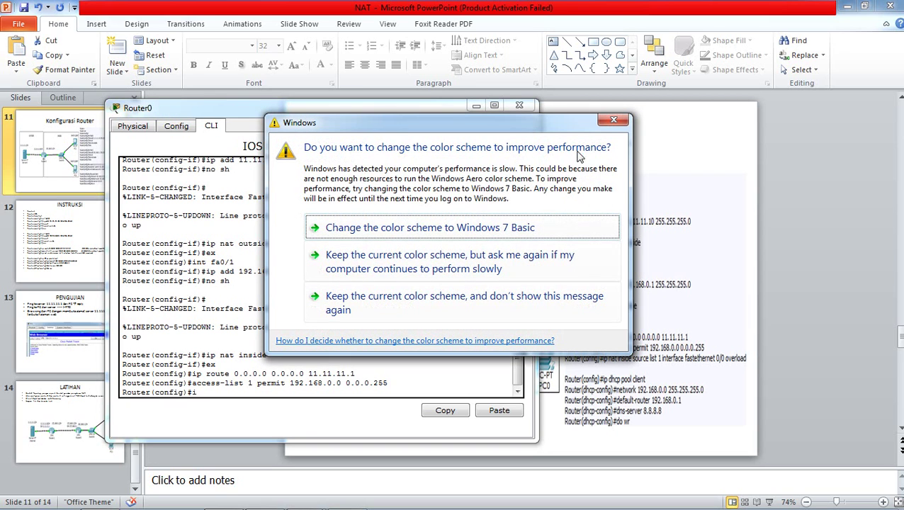
click(612, 121)
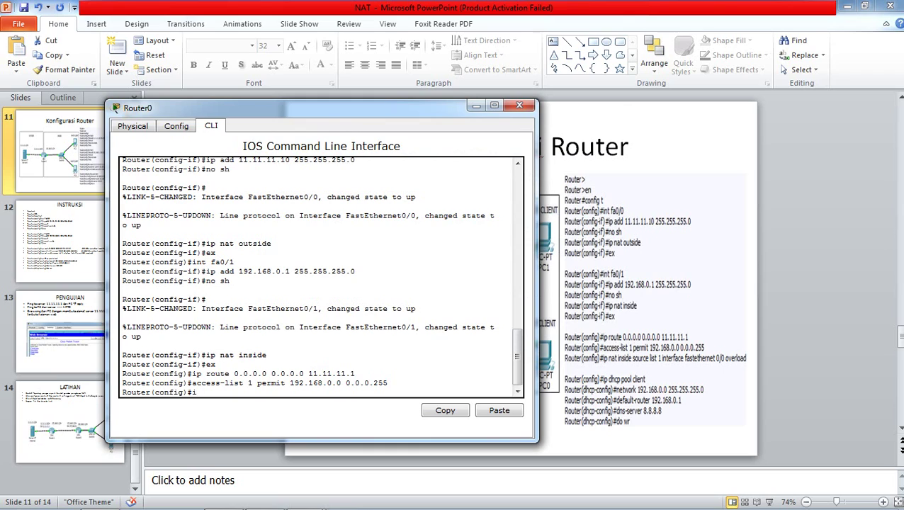
text(p nat inside source list )
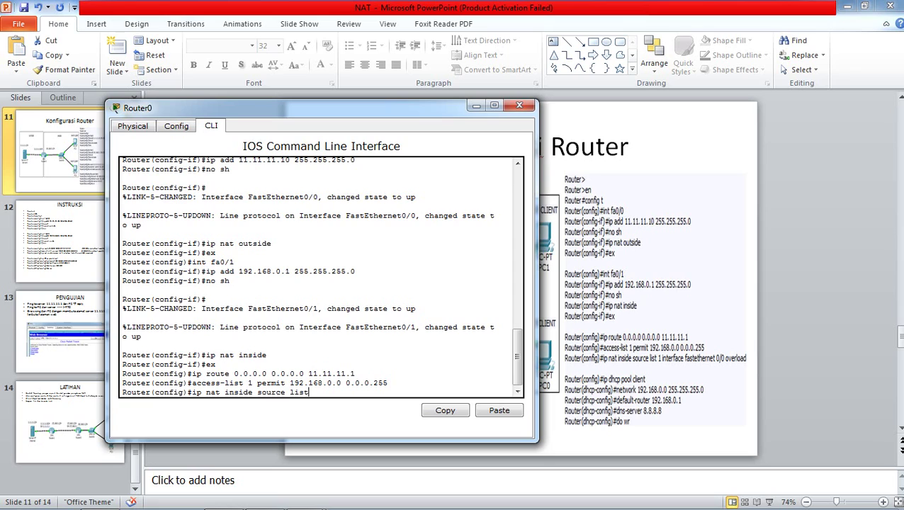
text(1 interface fastethernet)
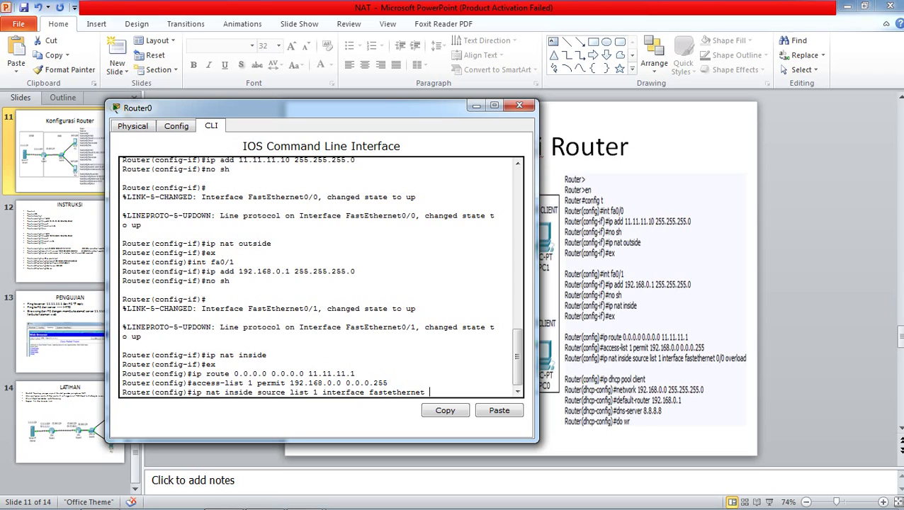
text( 0/0 overload)
key(Return)
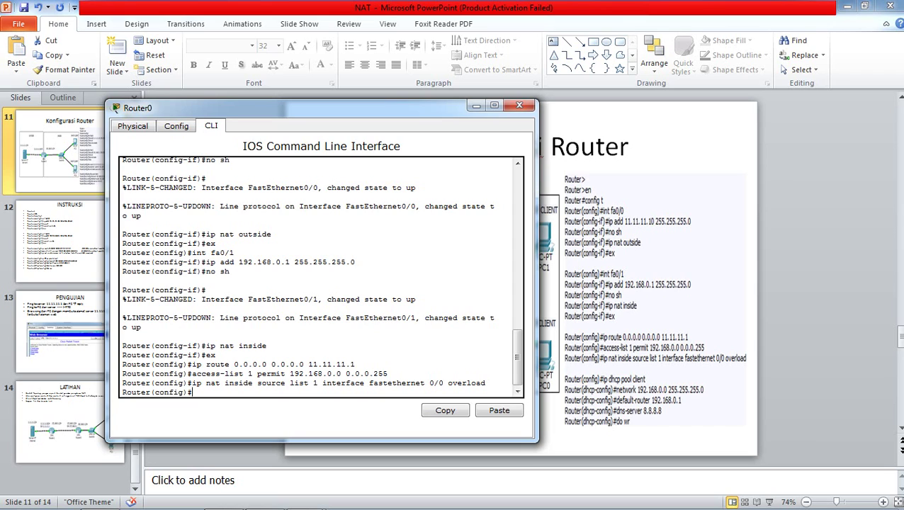
Create a DHCP pool called client on Router0 with network 192.168.0.0 255.255.255.0, dismissing the Windows color scheme prompt
text(ip dhcp pool cliet)
key(BackSpace)
text(nt)
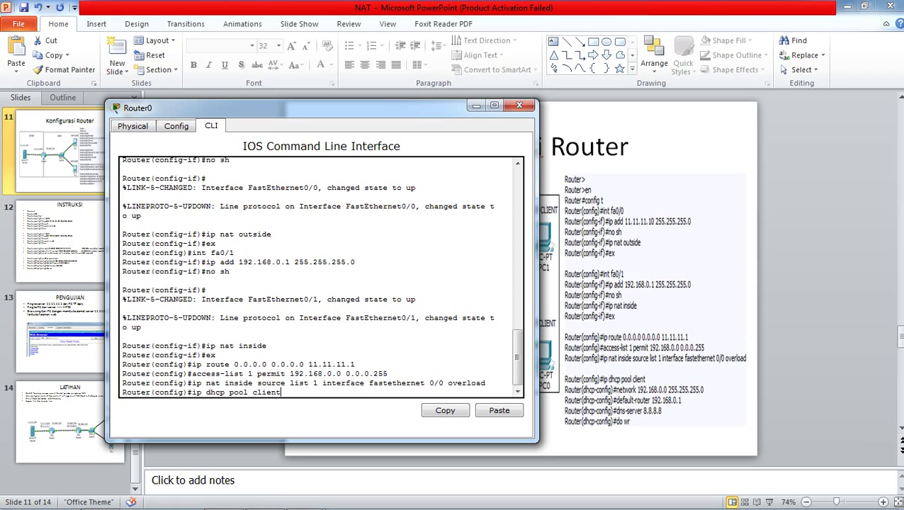
key(Return)
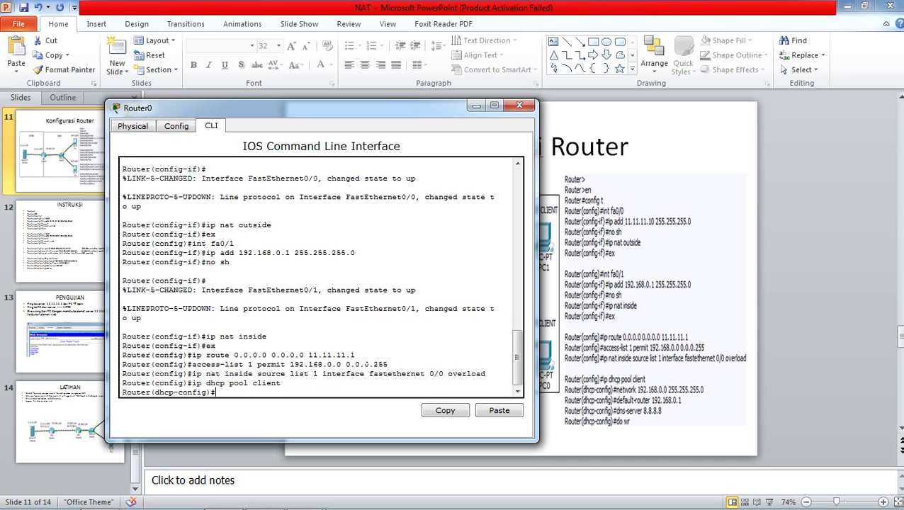
text(network 192.168.0.0)
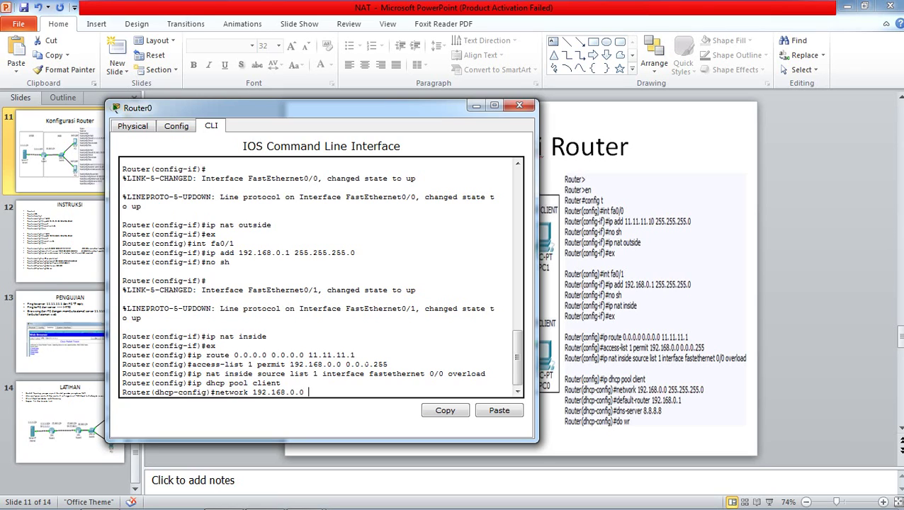
text(255.255)
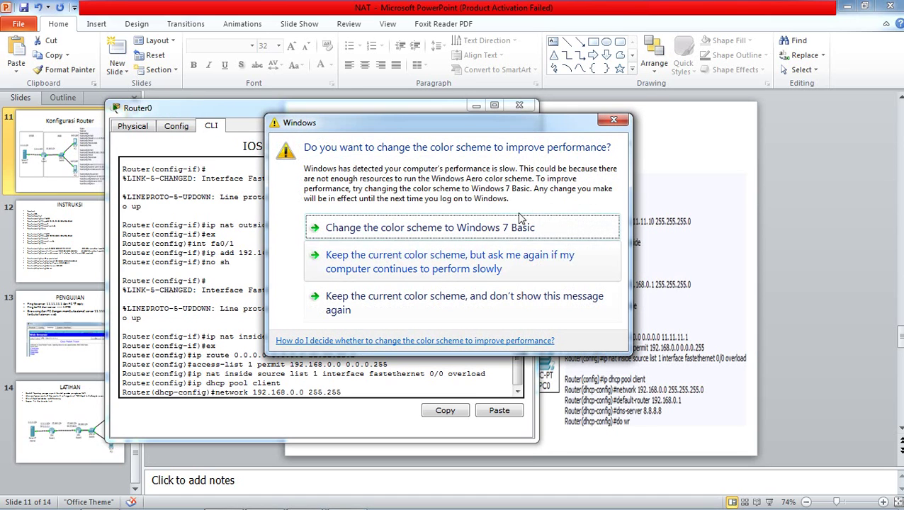
click(613, 119)
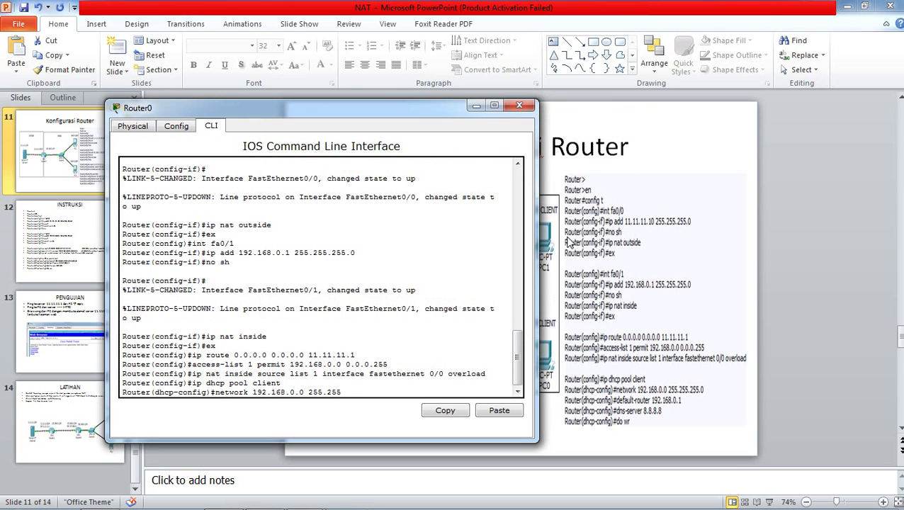
text(.255.0)
key(Return)
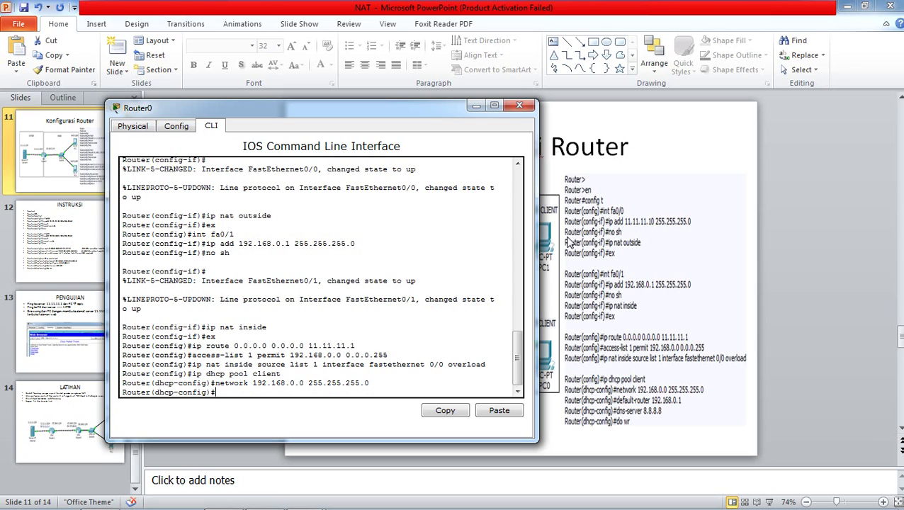
Set the DHCP pool's default router to 192.168.0.1 and its DNS server to 8.8.8.8
text(default)
text(-router 192.168)
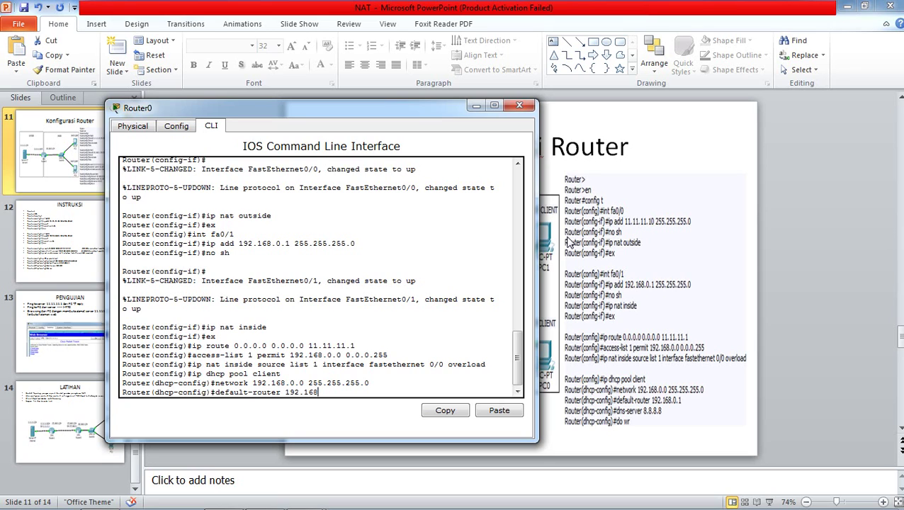
text(.0.1)
key(Return)
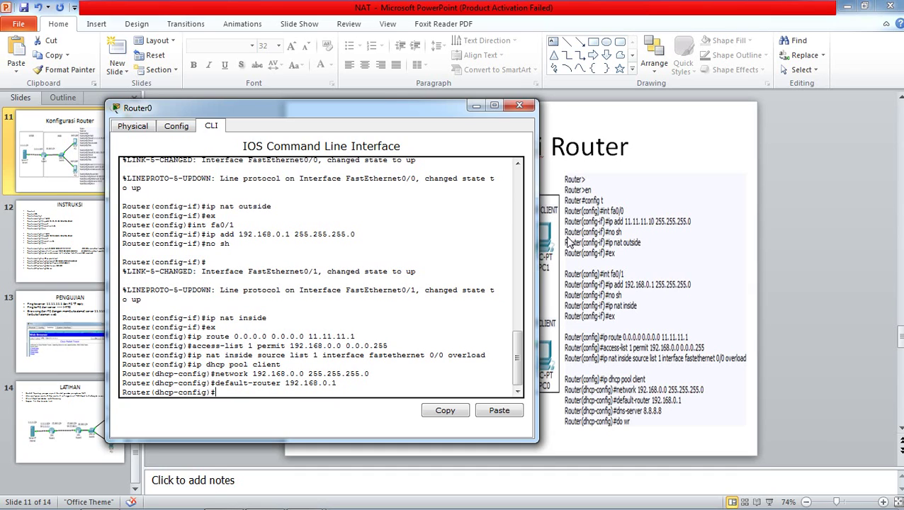
text(dns-server 8.8.8.8)
key(Return)
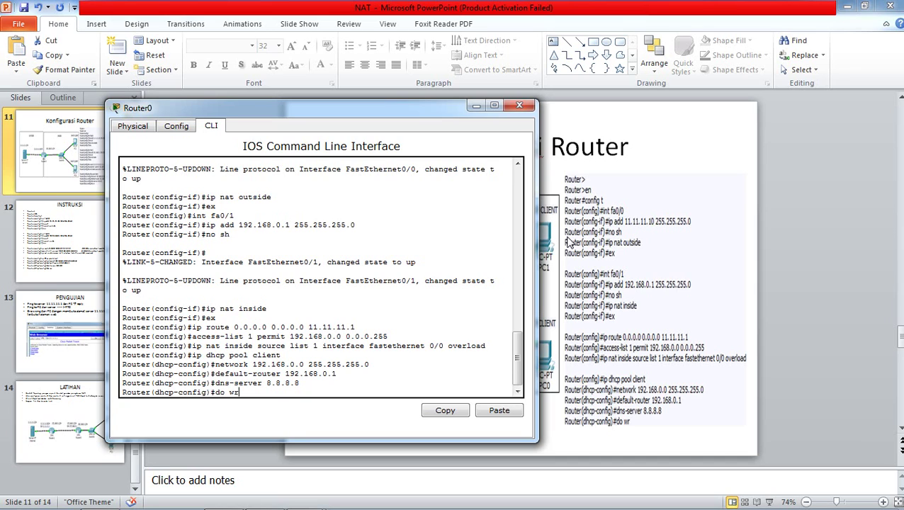
Save the router configuration with "do wr" and exit back to privileged EXEC mode
key(Return)
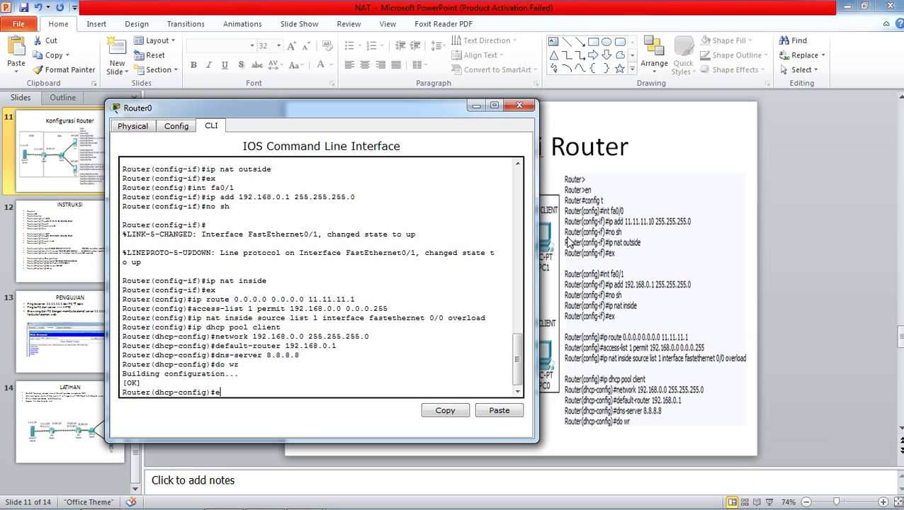
text(ex)
key(Return)
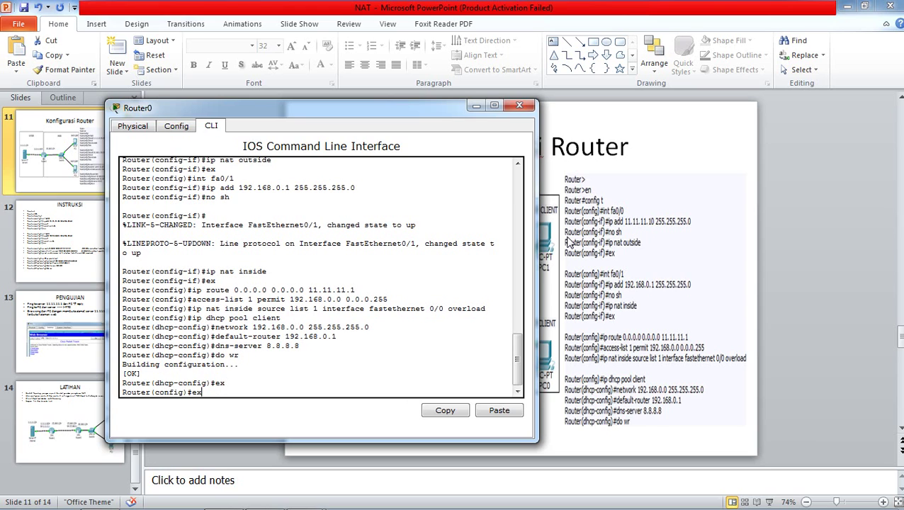
text(ex)
key(Return)
key(Return)
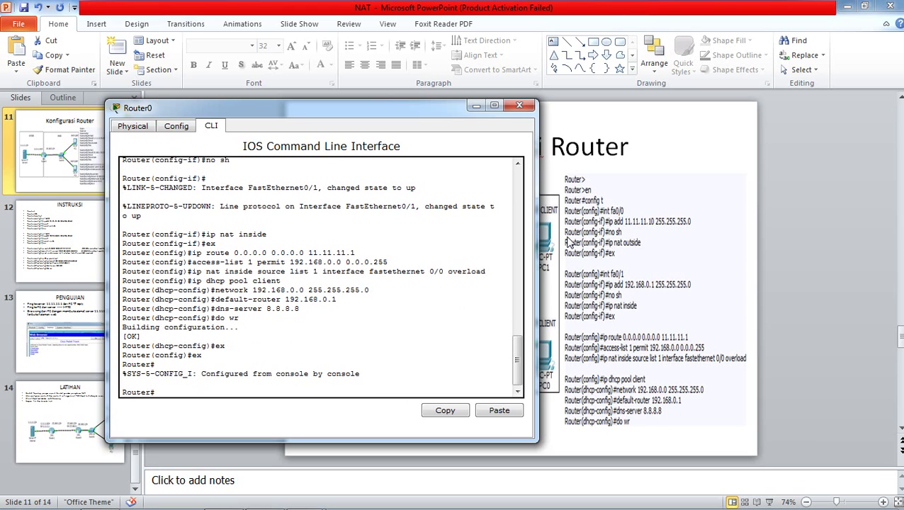
key(Return)
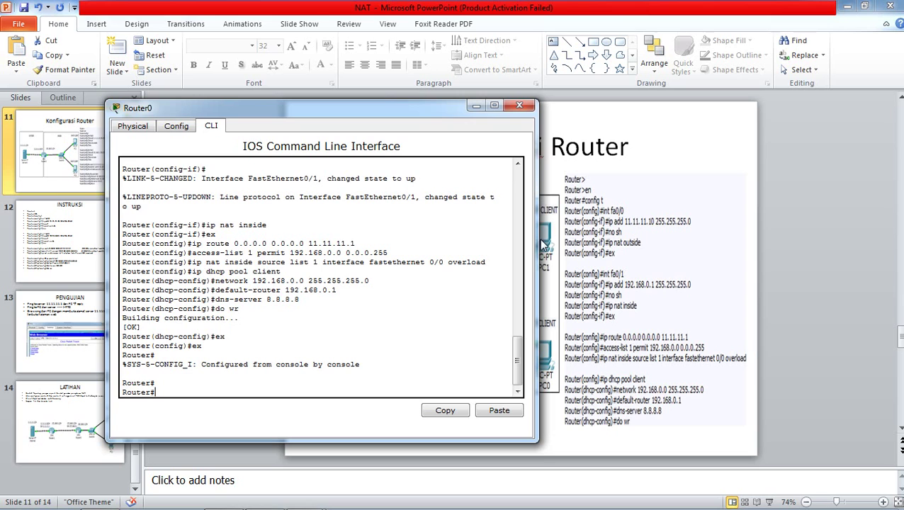
Switch to the Packet Tracer topology and set PC0's IP configuration to DHCP, closing its window when done
mouse_move(276, 498)
mouse_move(306, 500)
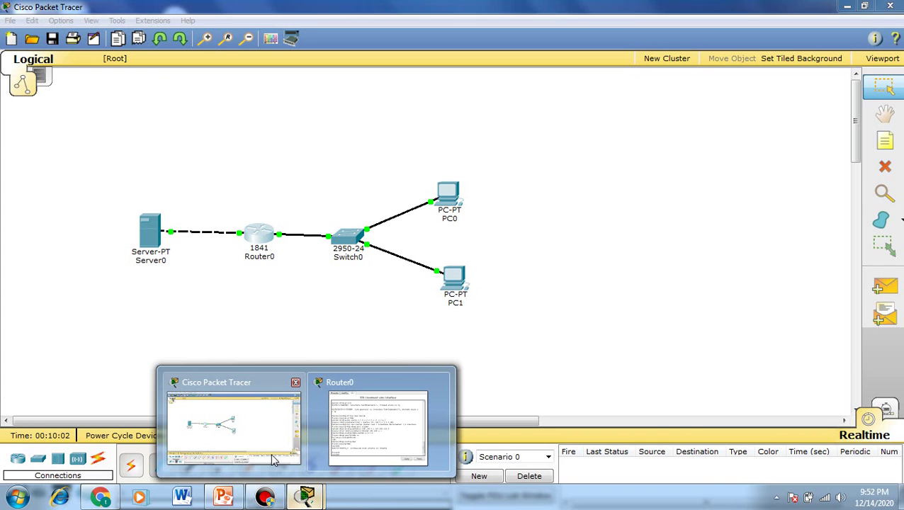
click(233, 425)
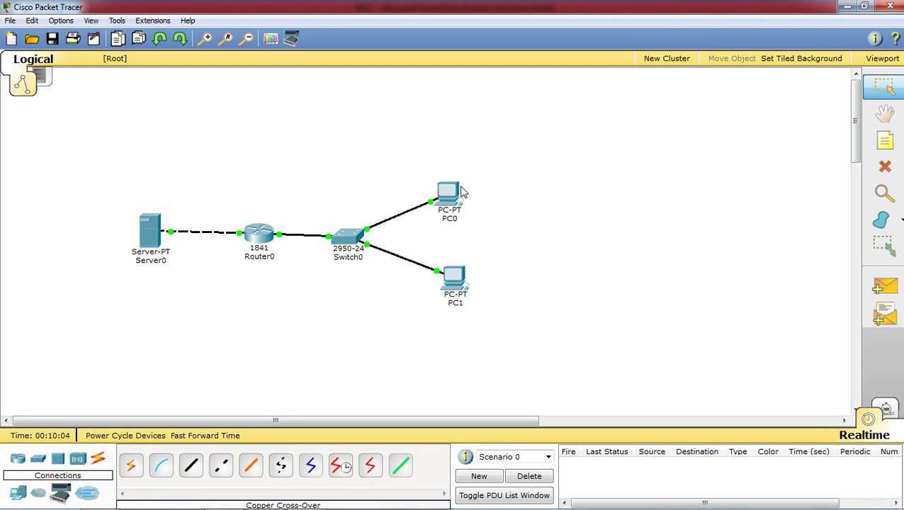
mouse_move(456, 192)
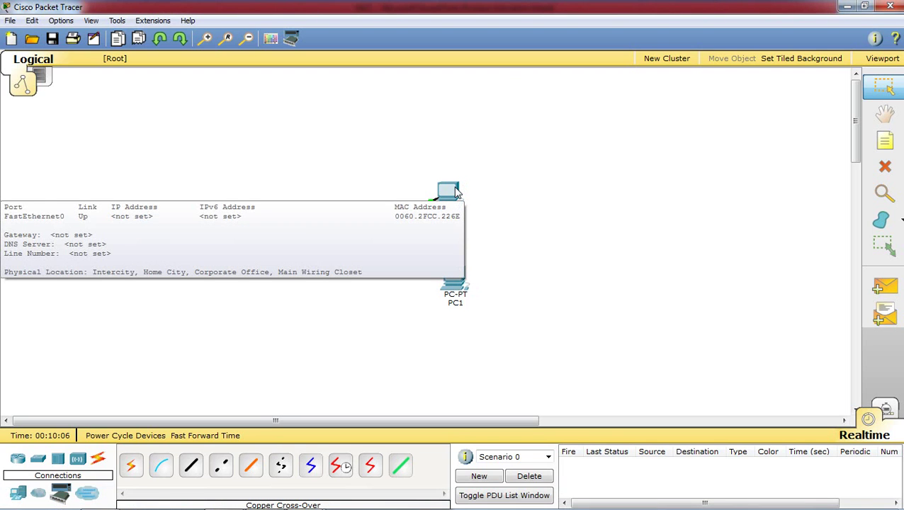
click(456, 193)
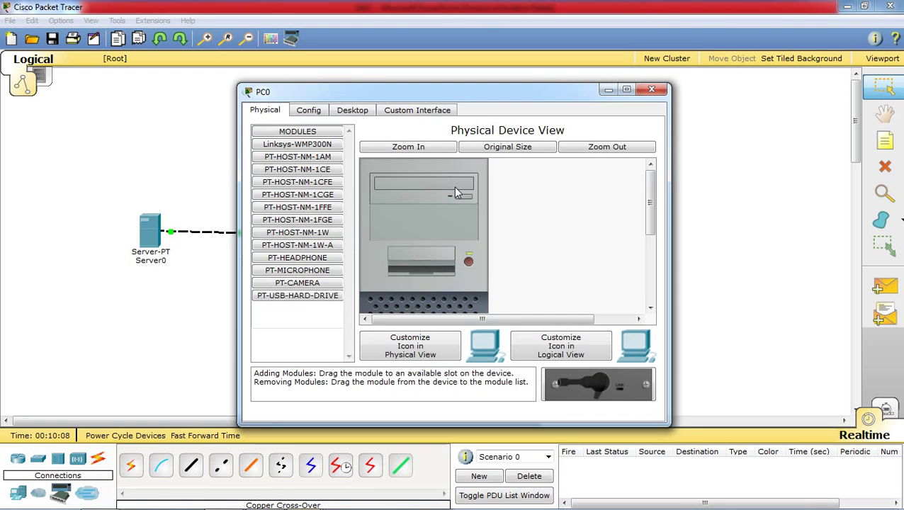
click(356, 114)
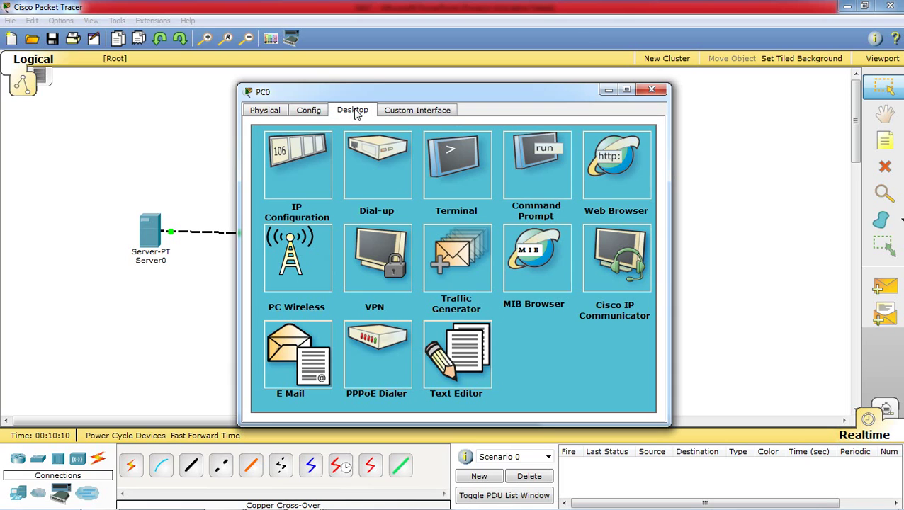
click(328, 148)
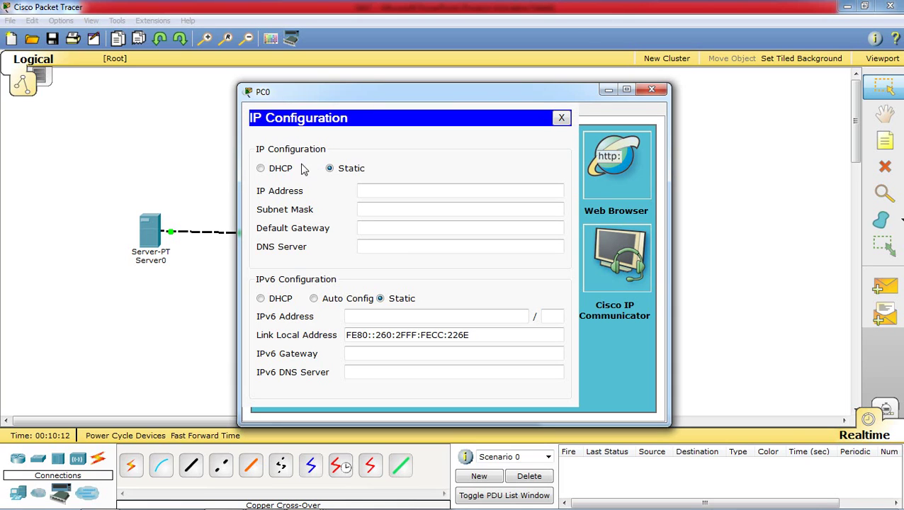
click(287, 172)
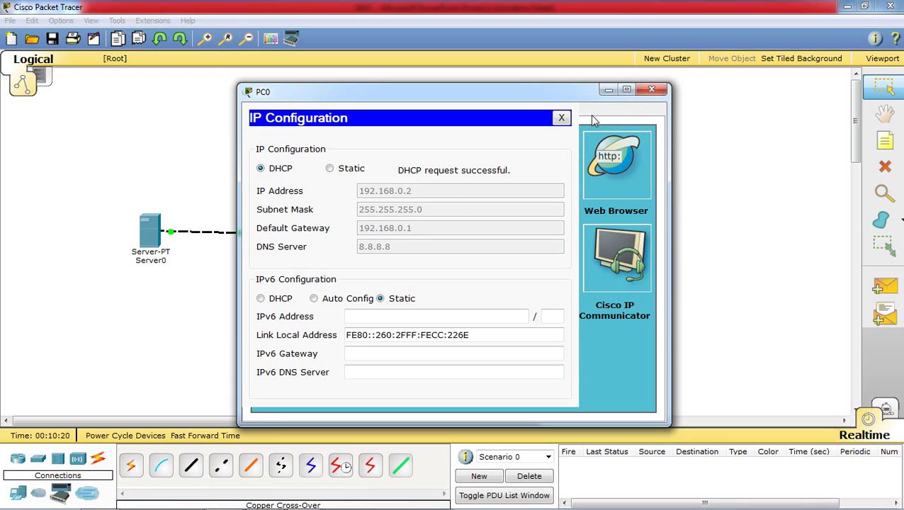
click(561, 118)
click(651, 98)
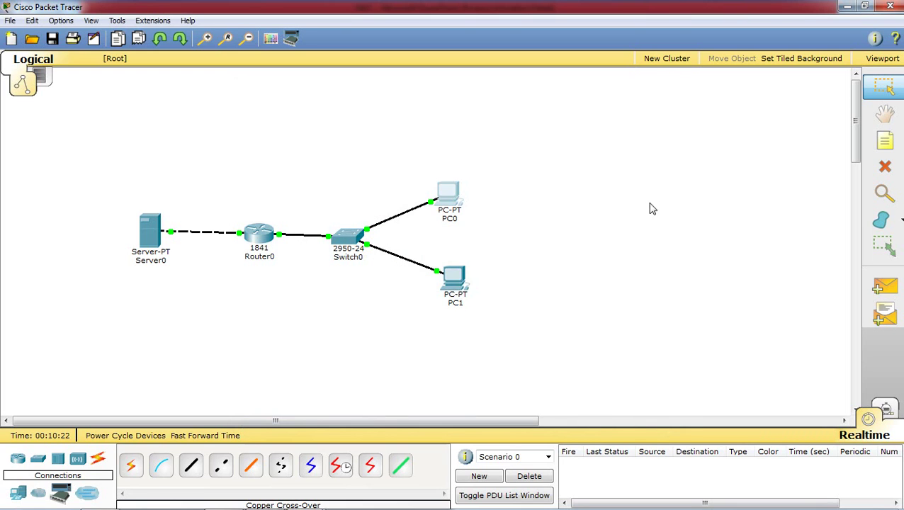
Set PC1's IP configuration to DHCP and close its device window
click(457, 284)
click(353, 111)
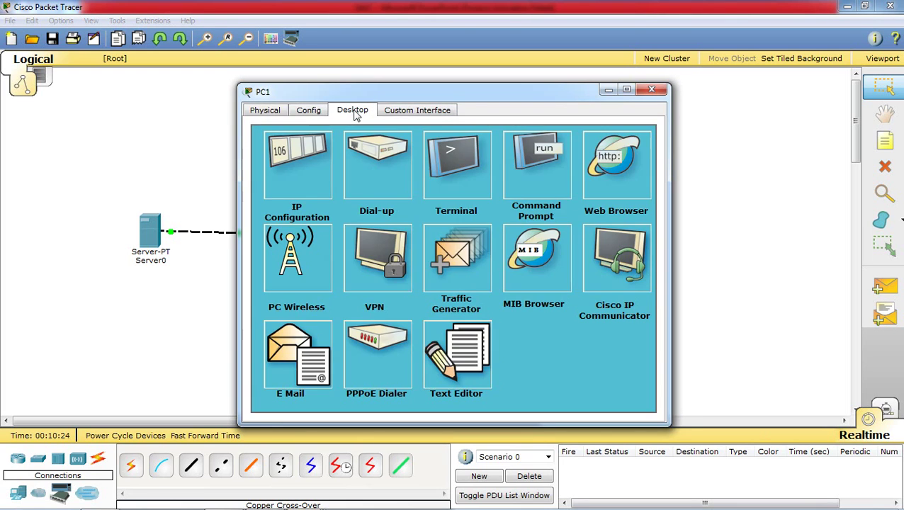
click(287, 160)
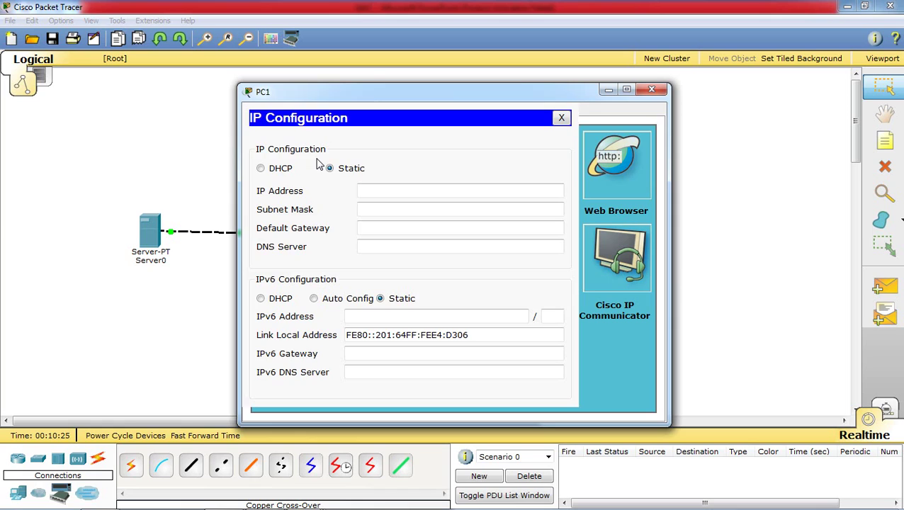
click(282, 169)
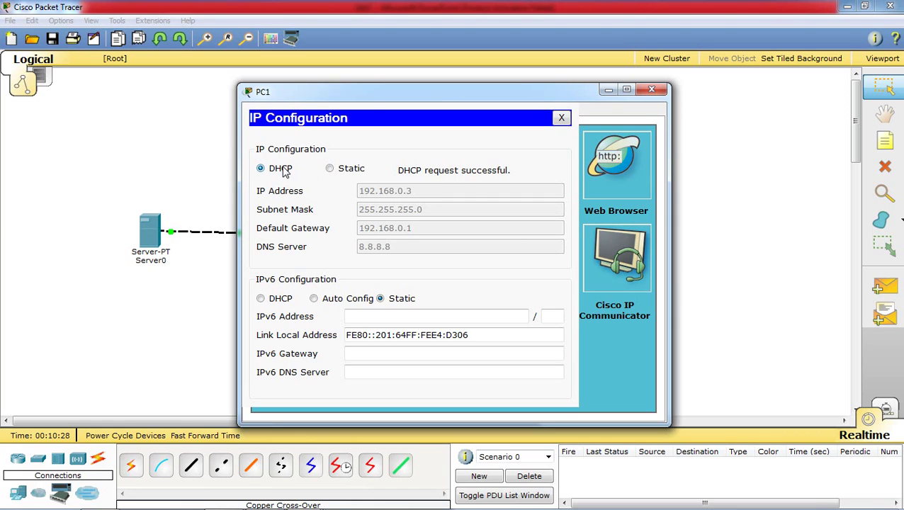
click(561, 118)
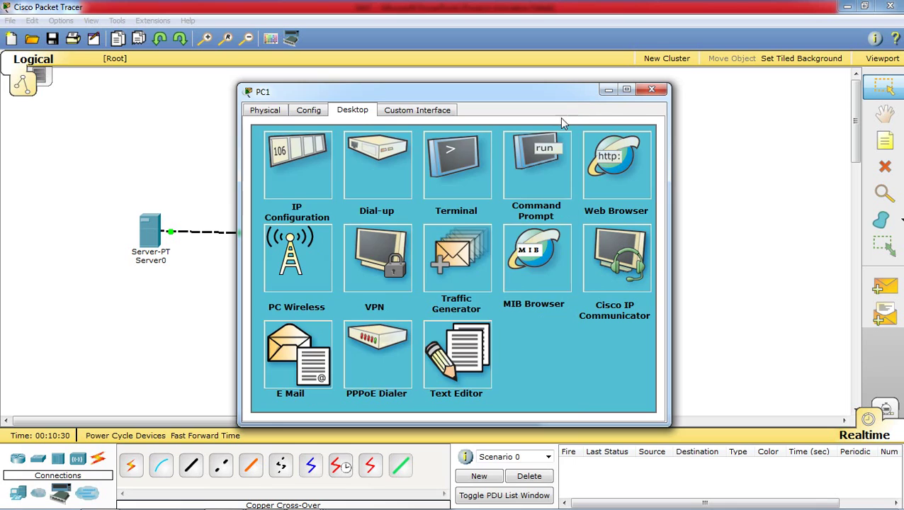
click(651, 90)
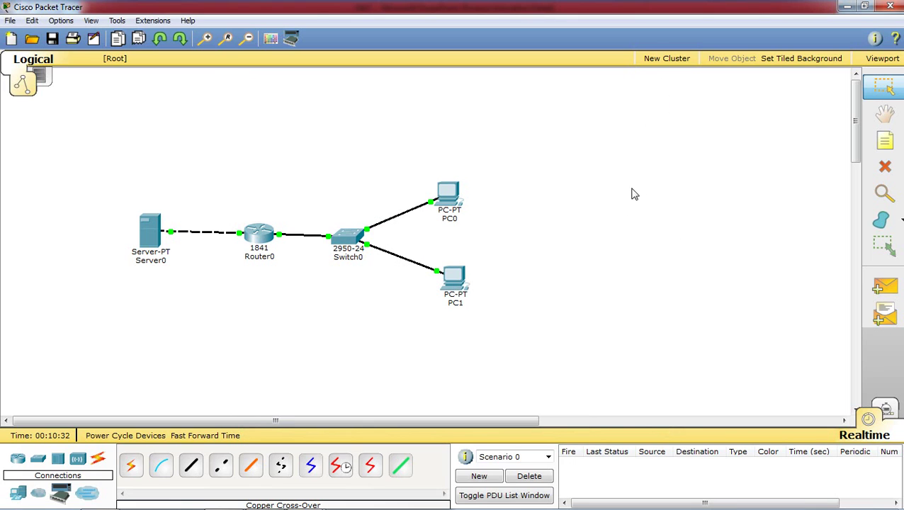
Try to send a simple PDU from PC0 to Server0
click(882, 286)
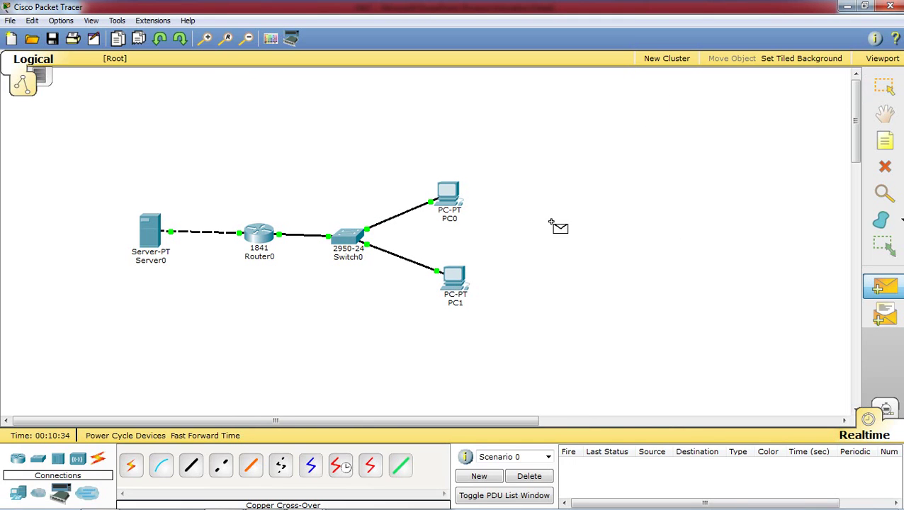
click(454, 192)
click(150, 230)
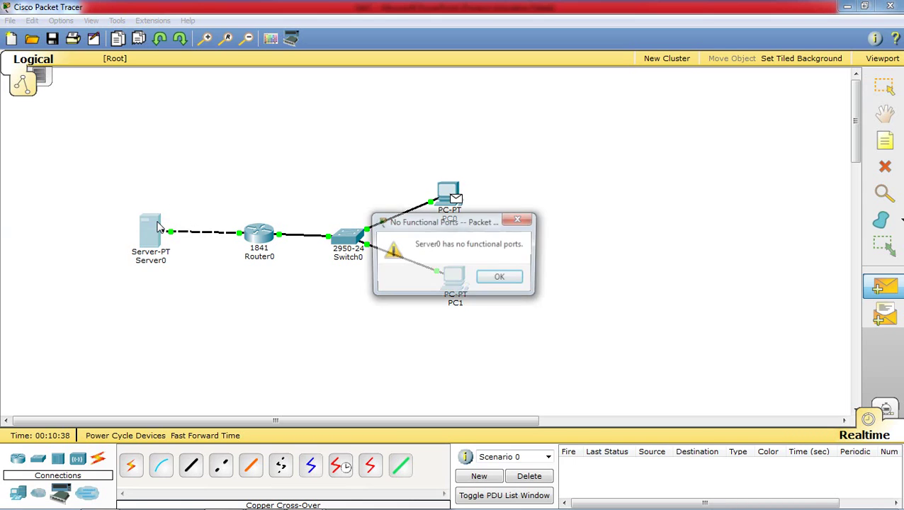
click(514, 278)
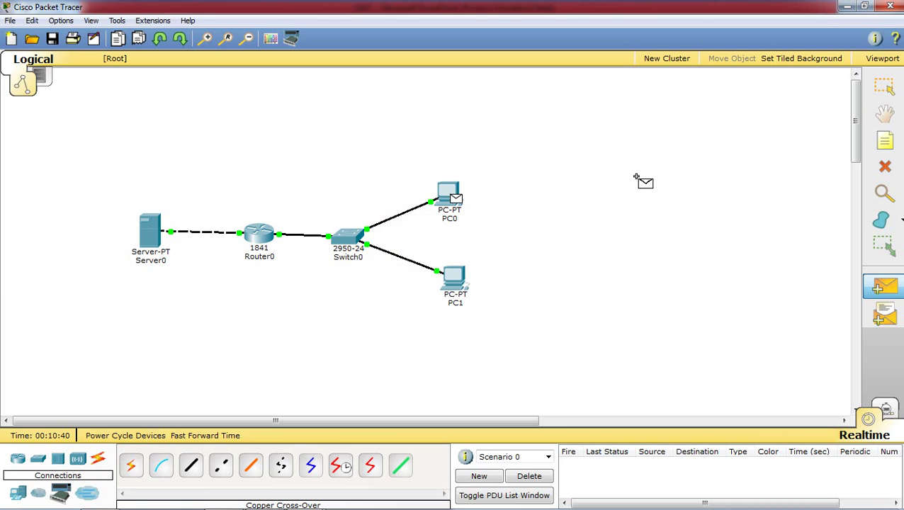
key(Escape)
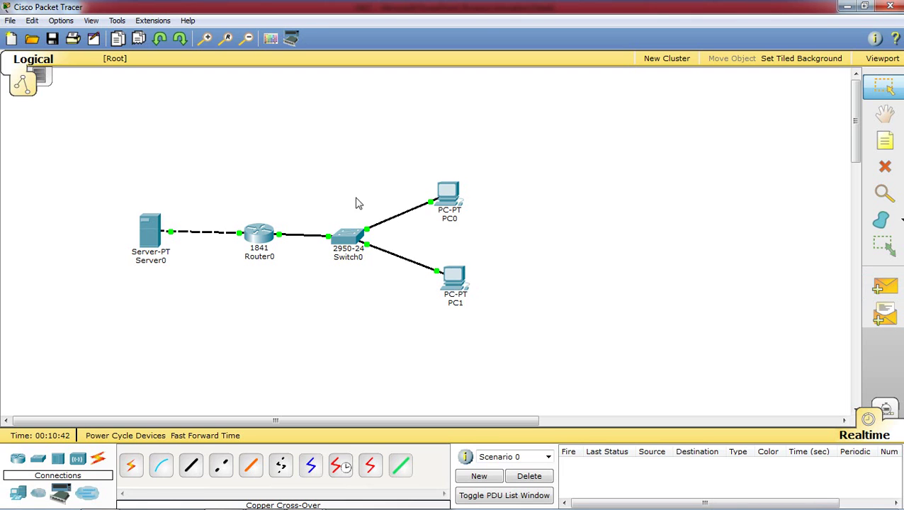
Set Server0's static default gateway to 11.11.11.1 and close its device window
click(151, 226)
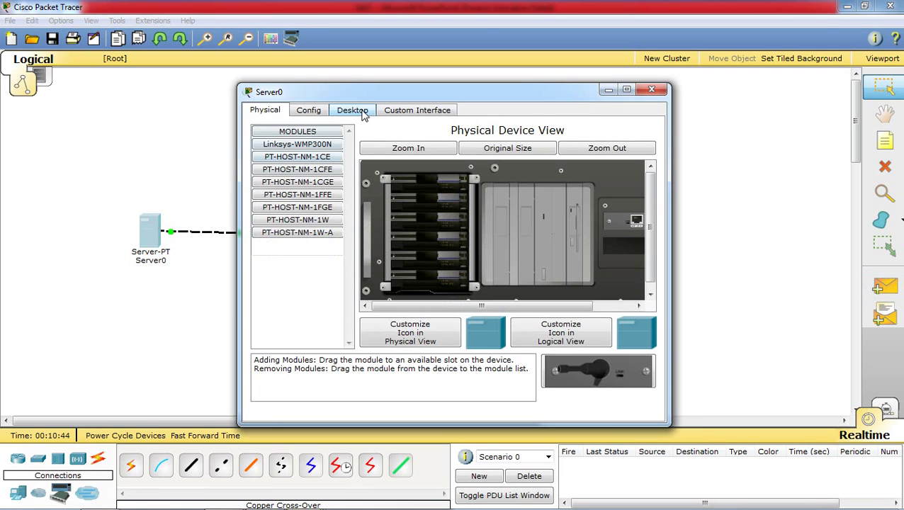
click(361, 112)
click(309, 111)
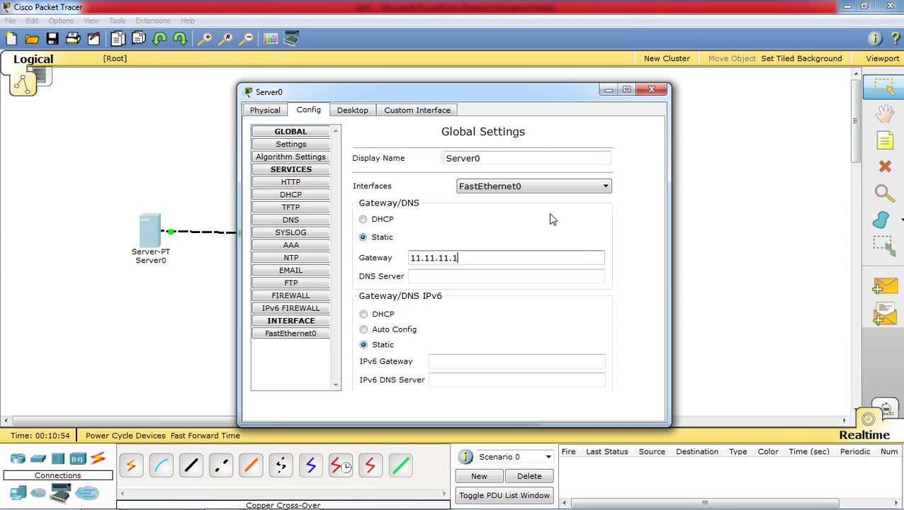
click(653, 91)
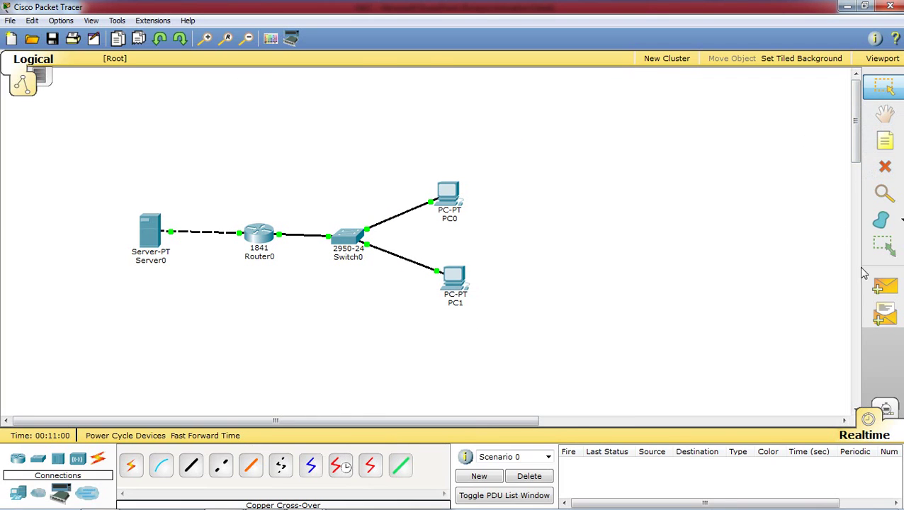
Retry sending the simple PDU from PC0 to Server0
click(895, 298)
click(448, 192)
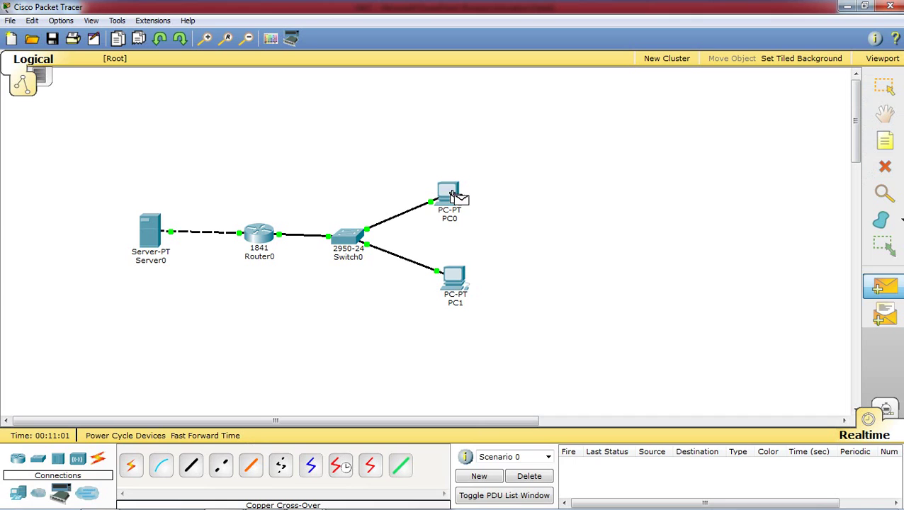
click(148, 227)
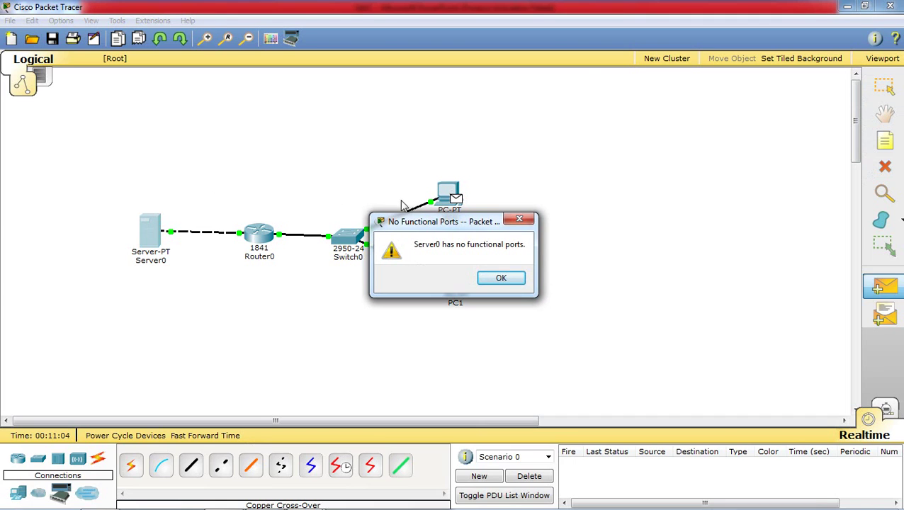
click(506, 285)
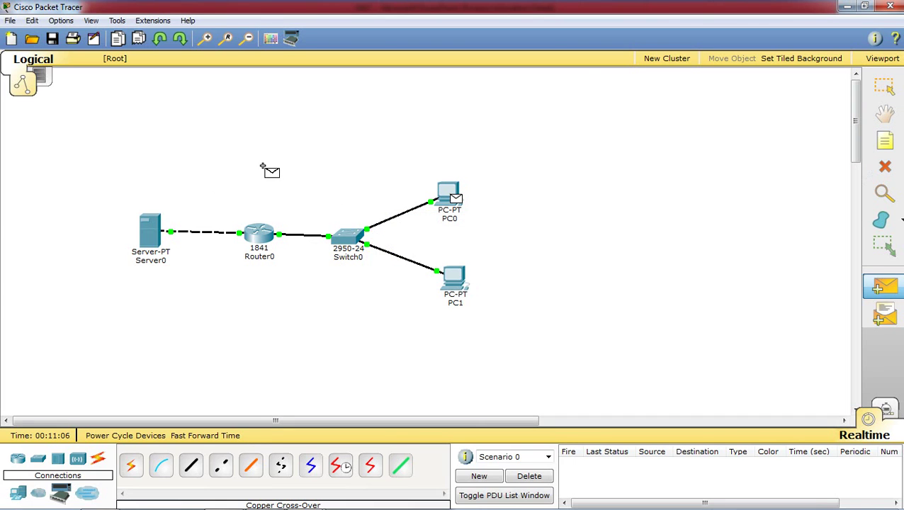
key(Escape)
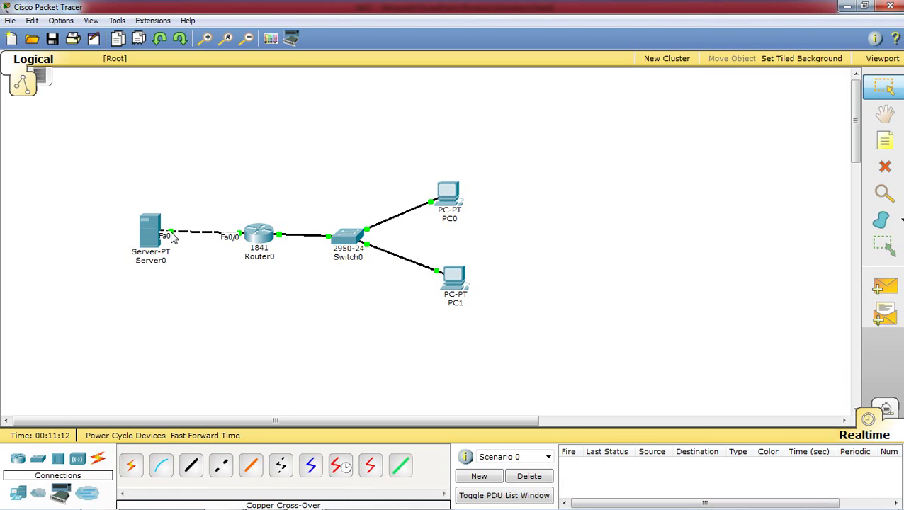
Move 11.11.11.1 from Server0's default gateway to its static IP address, leaving the gateway empty
click(150, 230)
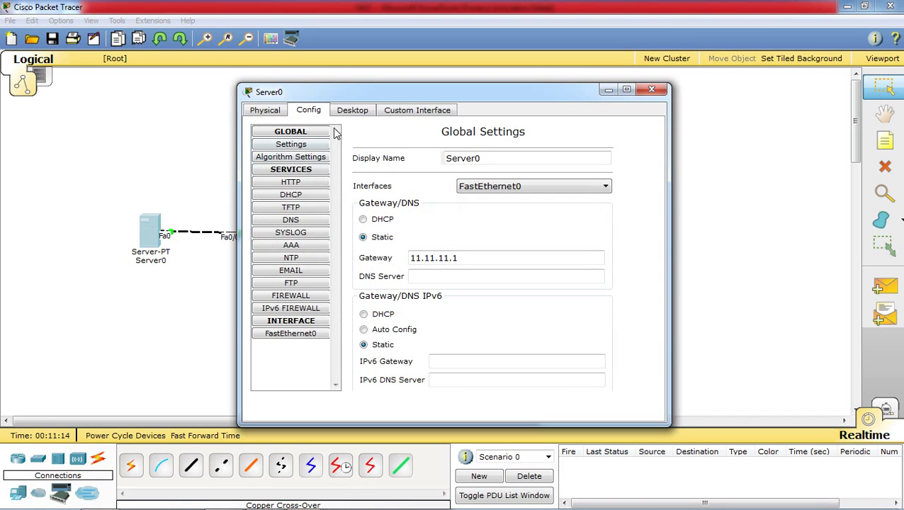
click(348, 112)
click(294, 177)
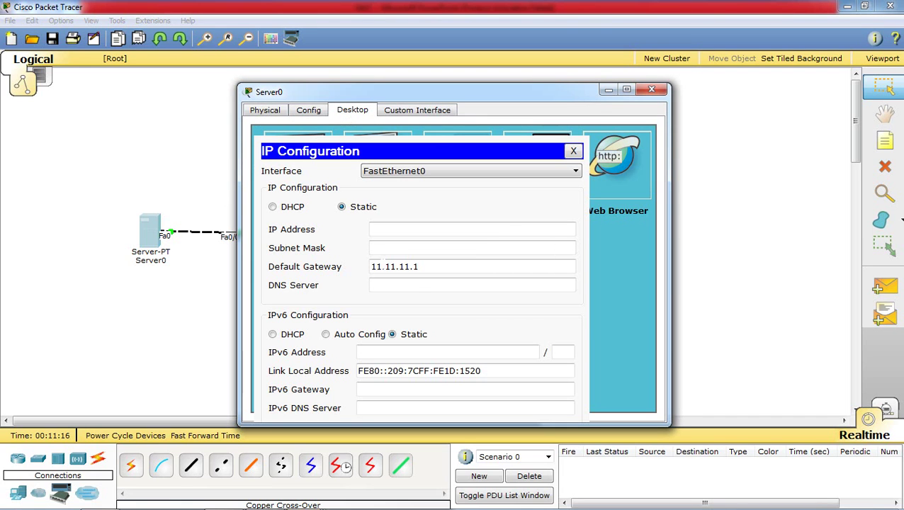
drag(426, 267, 370, 266)
key(ctrl+c)
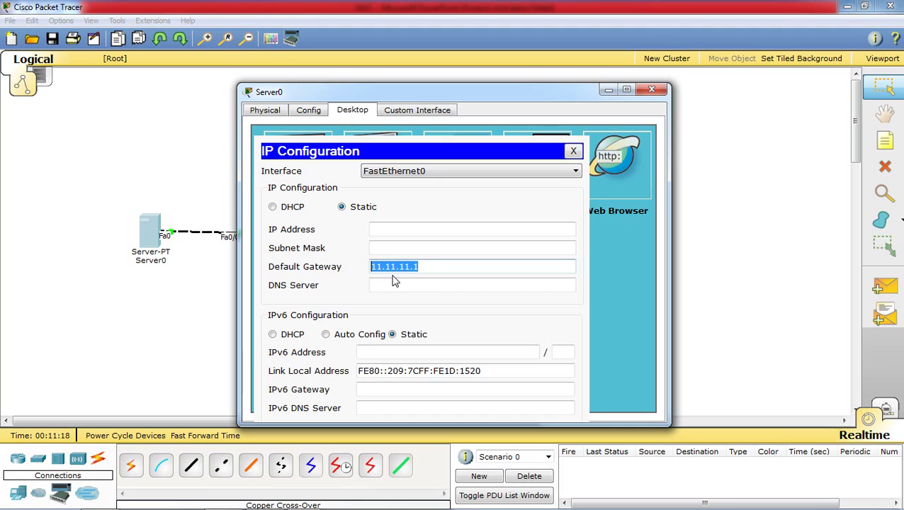
key(BackSpace)
click(409, 229)
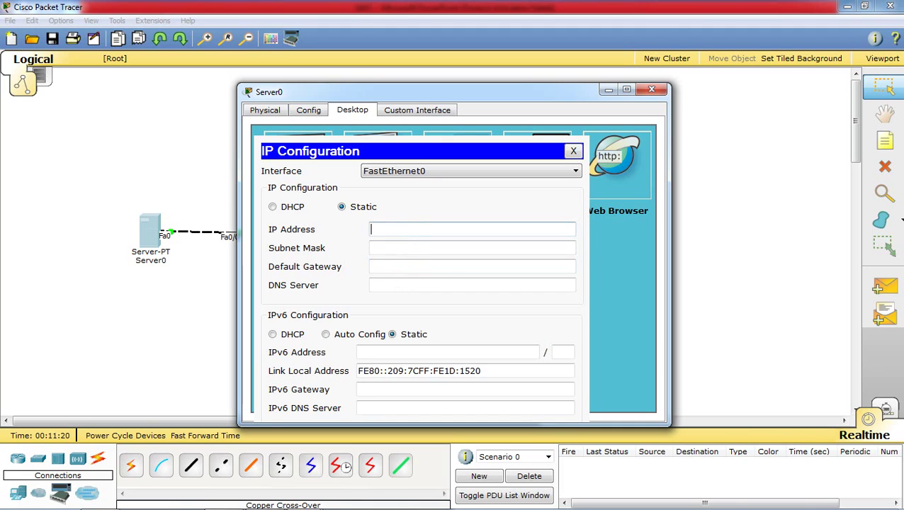
key(ctrl+v)
Set Server0's subnet mask to 255.255.255.0 and close its IP configuration and device window
key(Tab)
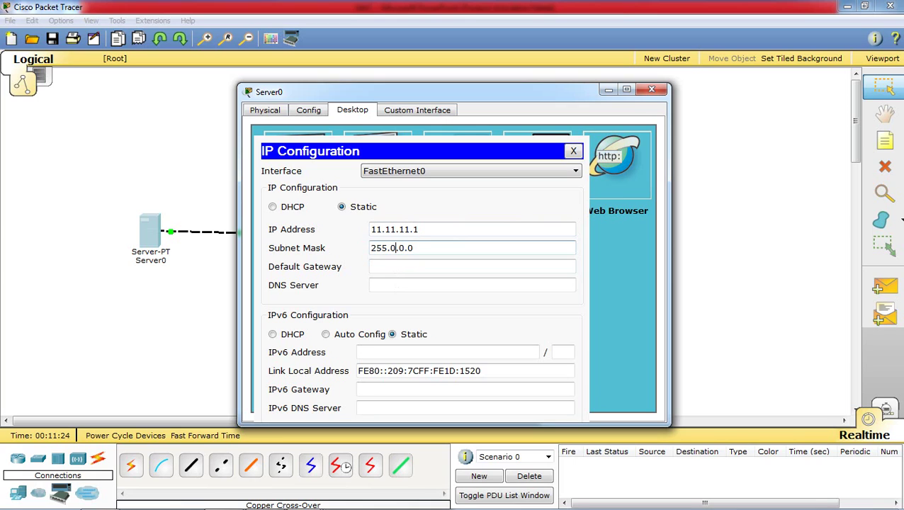
key(BackSpace)
text(255)
key(BackSpace)
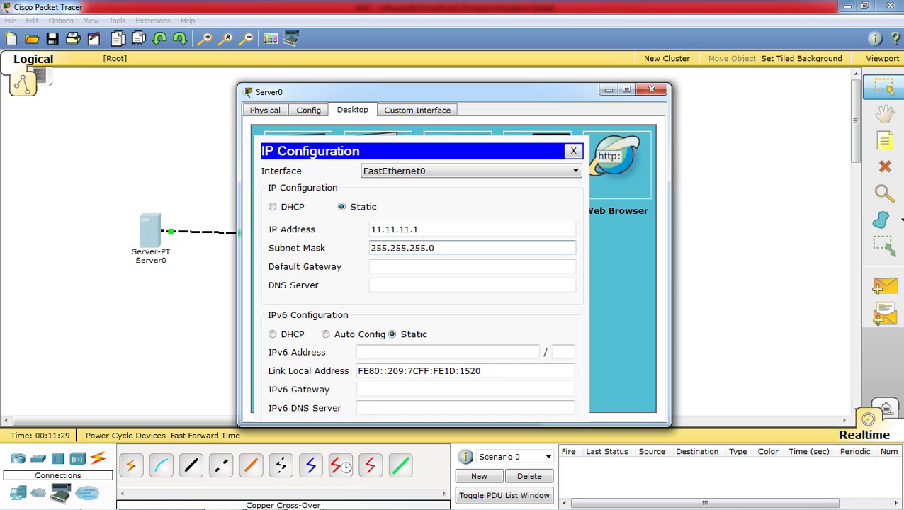
click(573, 151)
click(717, 209)
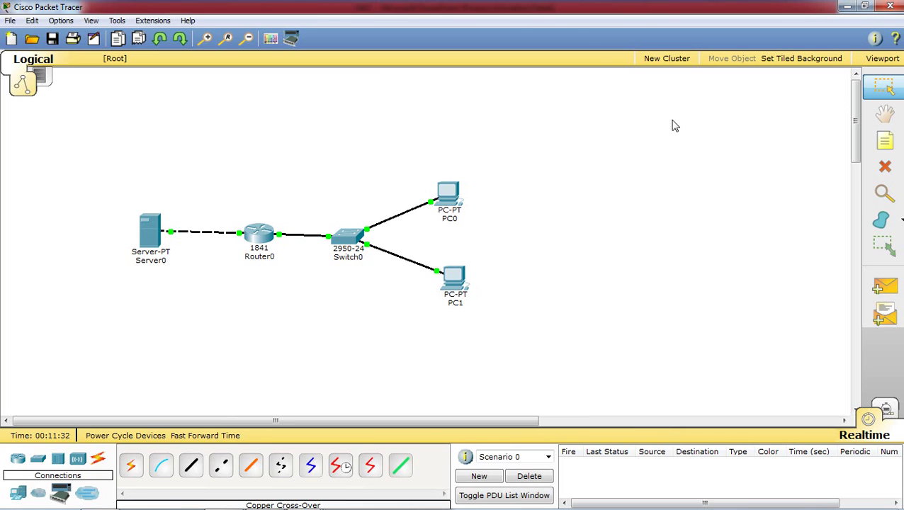
Test connectivity by sending two simple PDUs in succession from PC0 to Server0
click(883, 285)
click(452, 196)
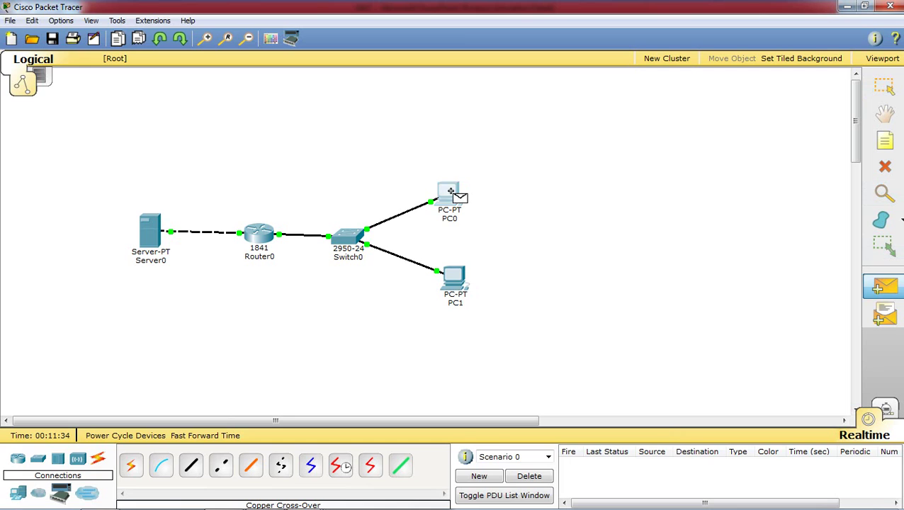
click(149, 228)
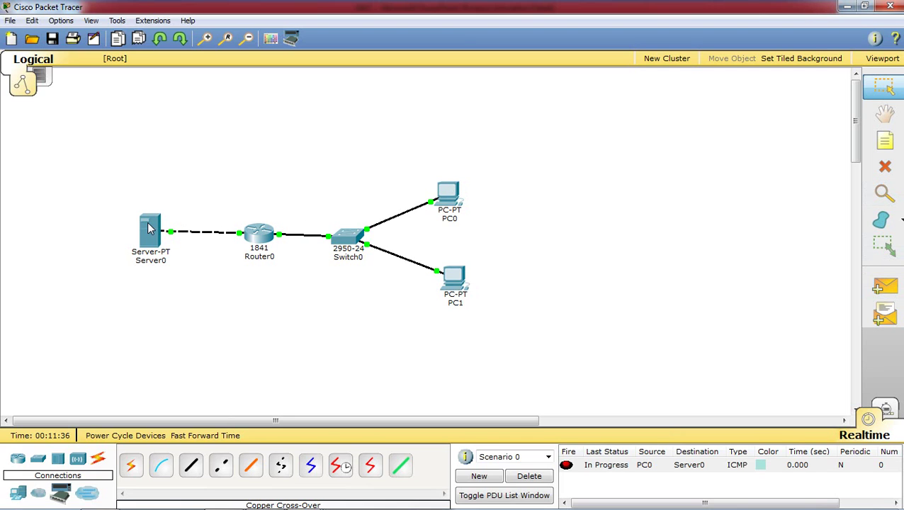
click(883, 286)
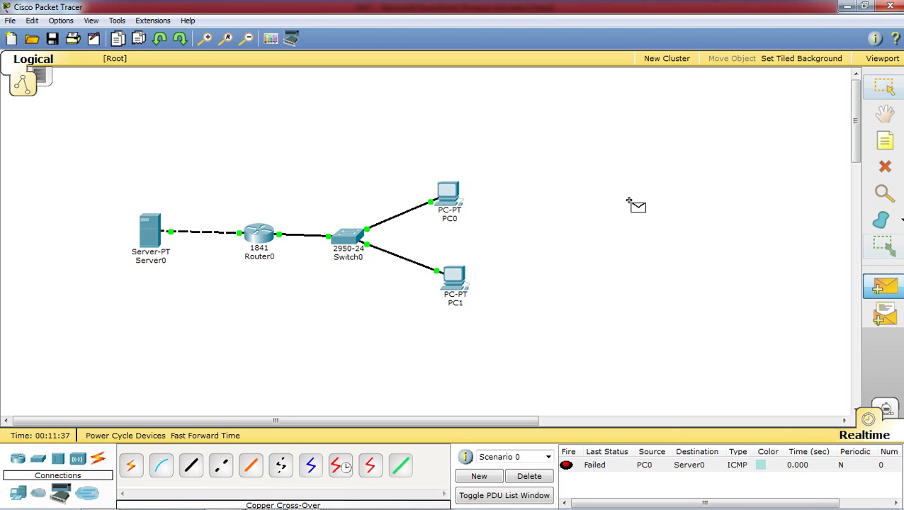
click(454, 194)
click(157, 231)
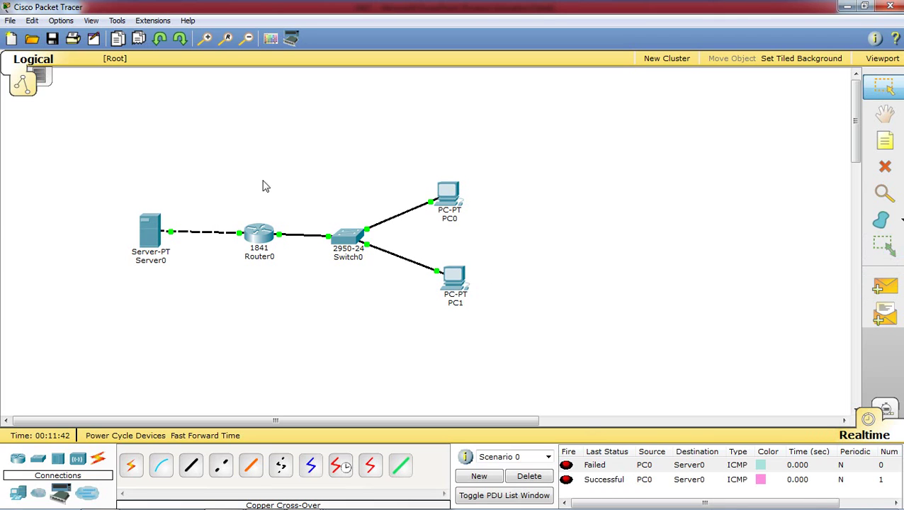
Send a simple PDU from Server0 to PC0, then delete the scenario's PDU entries
click(882, 286)
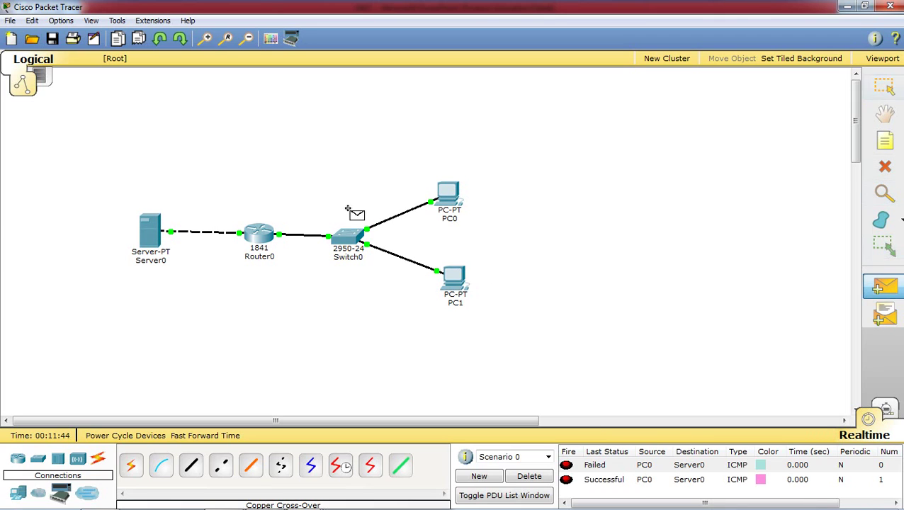
click(156, 226)
click(449, 200)
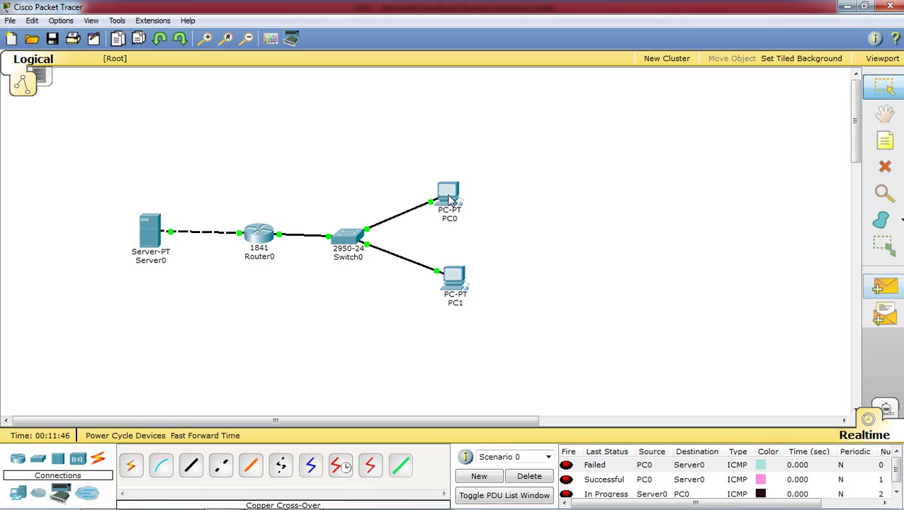
click(533, 476)
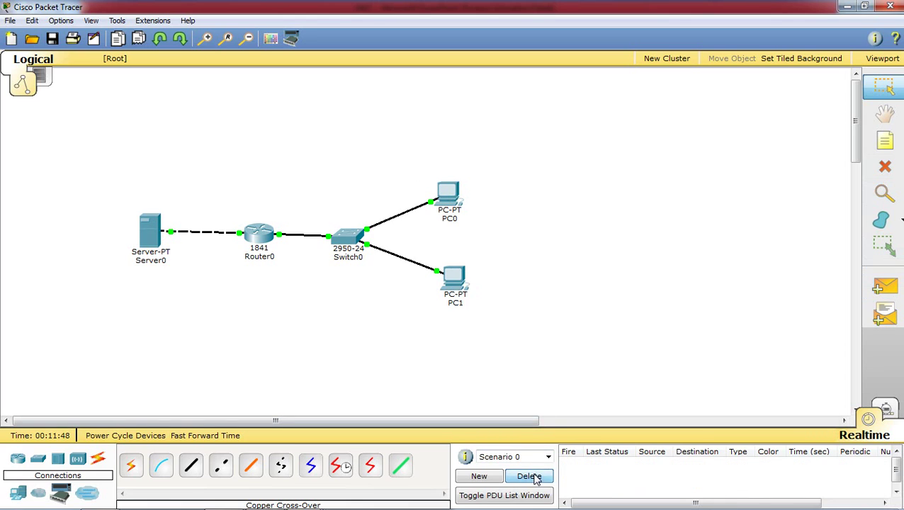
Test the reverse direction with three simple PDUs from Server0 to PC0, then clear the PDU list
click(883, 285)
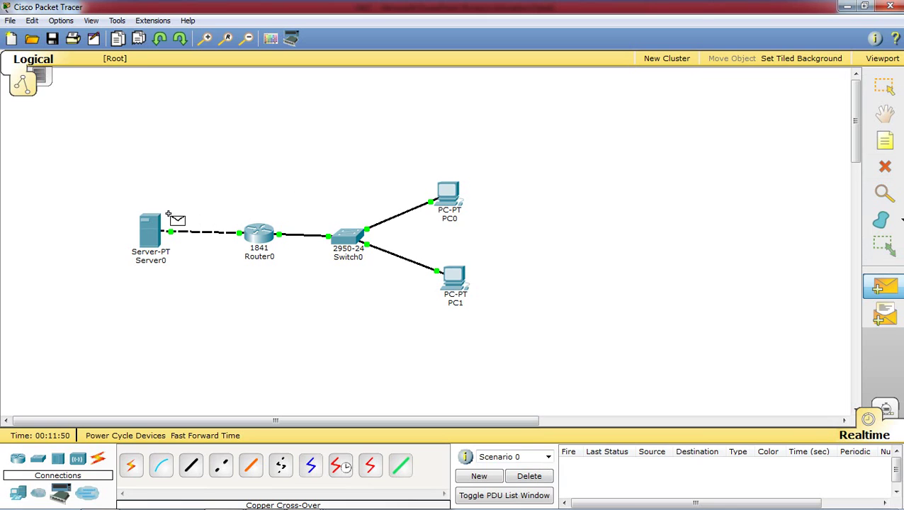
click(155, 226)
click(448, 201)
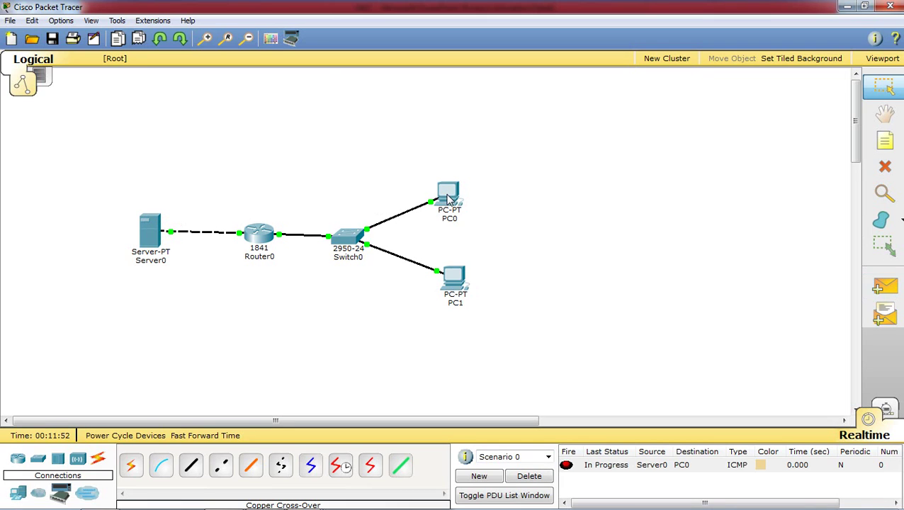
click(882, 286)
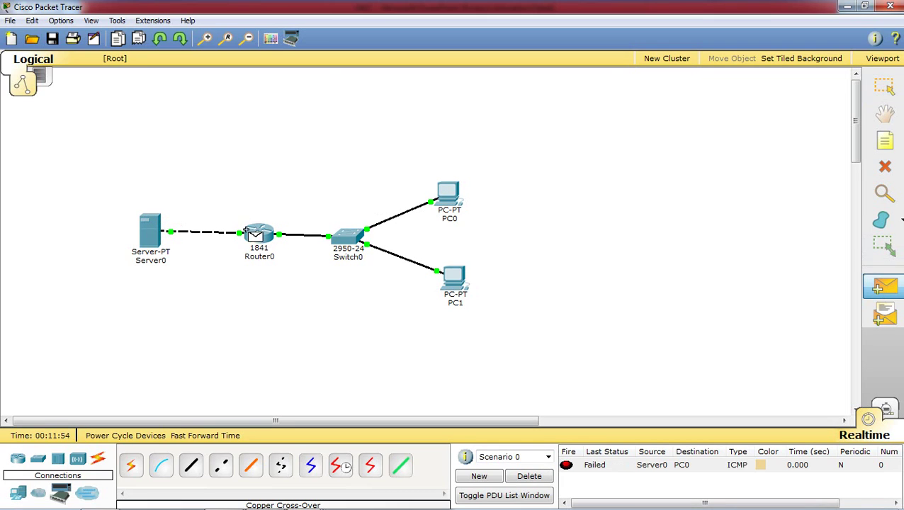
click(158, 227)
click(455, 201)
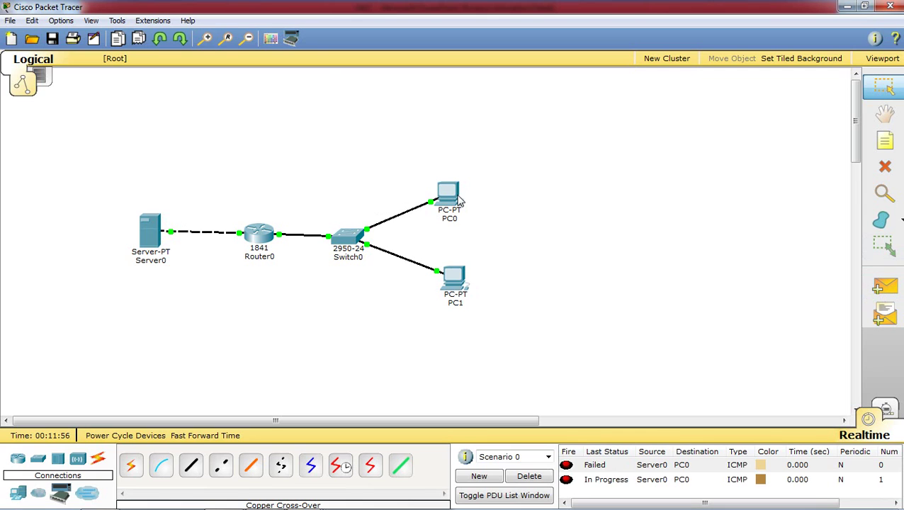
click(883, 285)
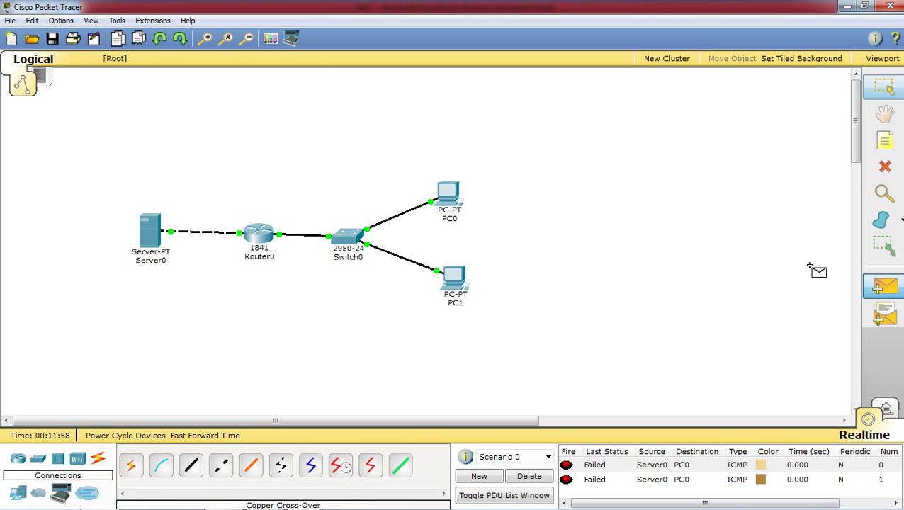
click(160, 228)
click(449, 196)
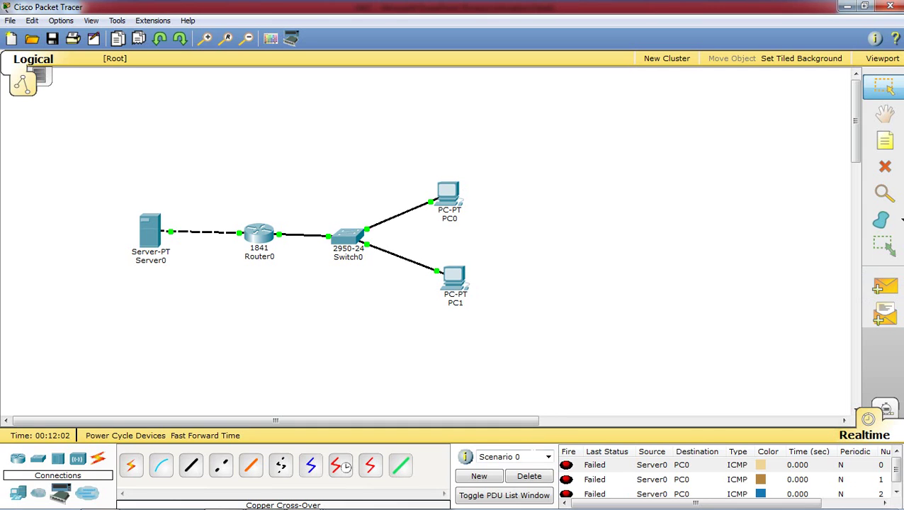
click(529, 477)
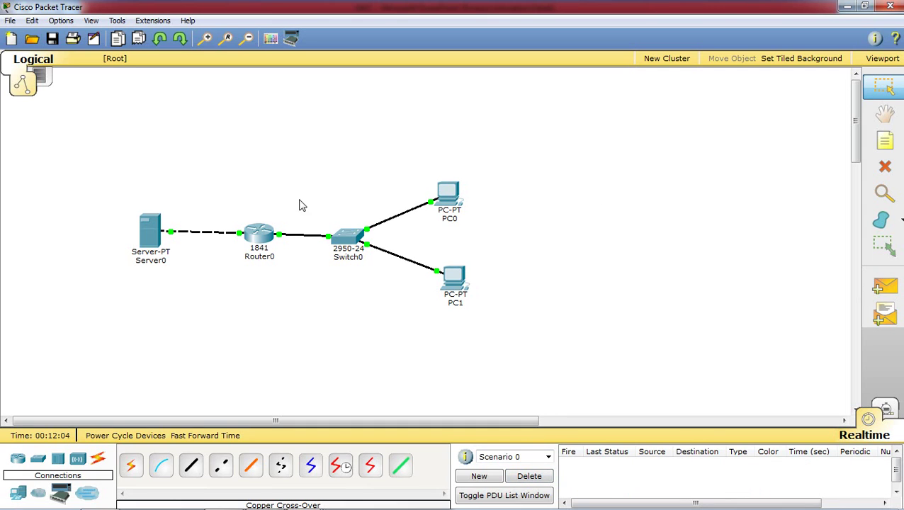
Open Server0's HTTP service configuration and check the HTTP and HTTPS settings and the index.html page
click(160, 233)
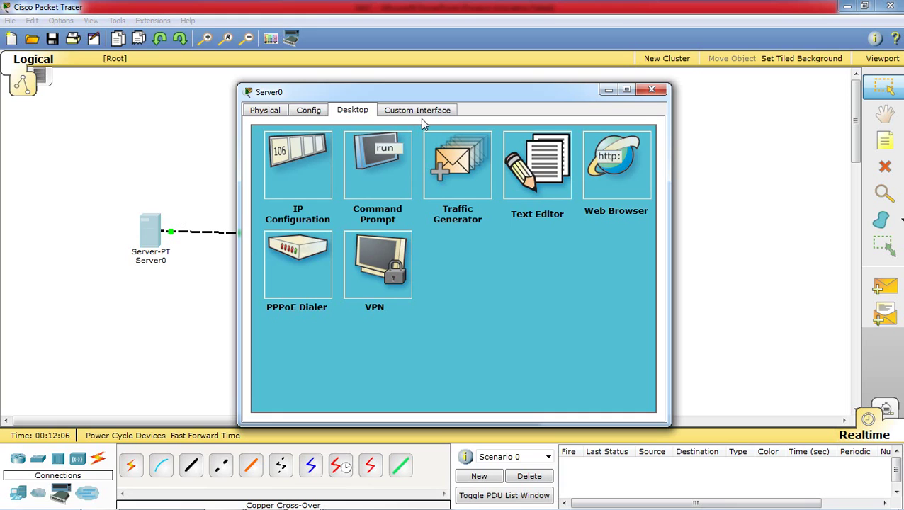
click(308, 112)
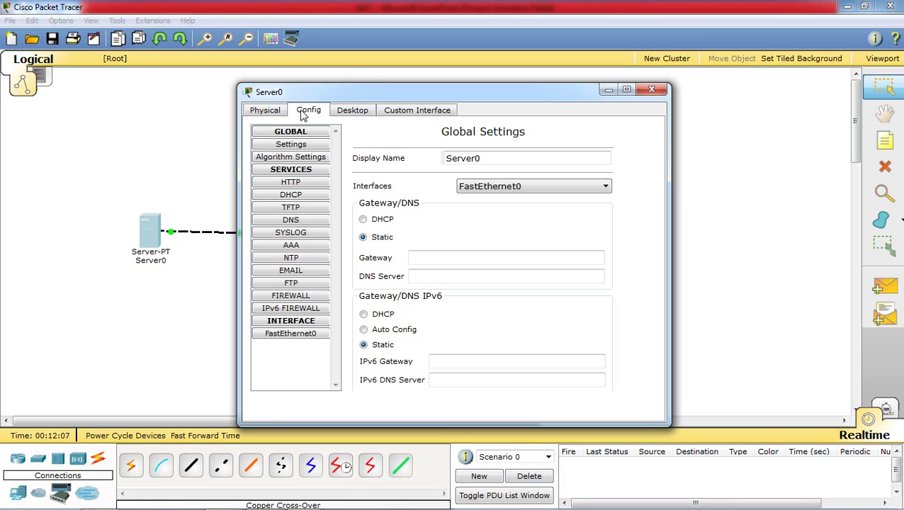
click(292, 182)
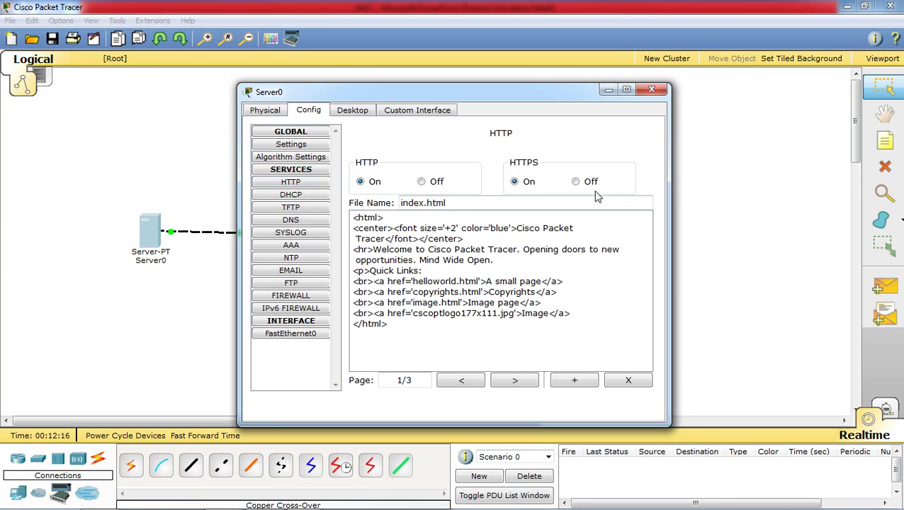
Close Server0's configuration and load the server's web page at 11.11.11.1 in PC0's Web Browser
click(659, 91)
click(451, 191)
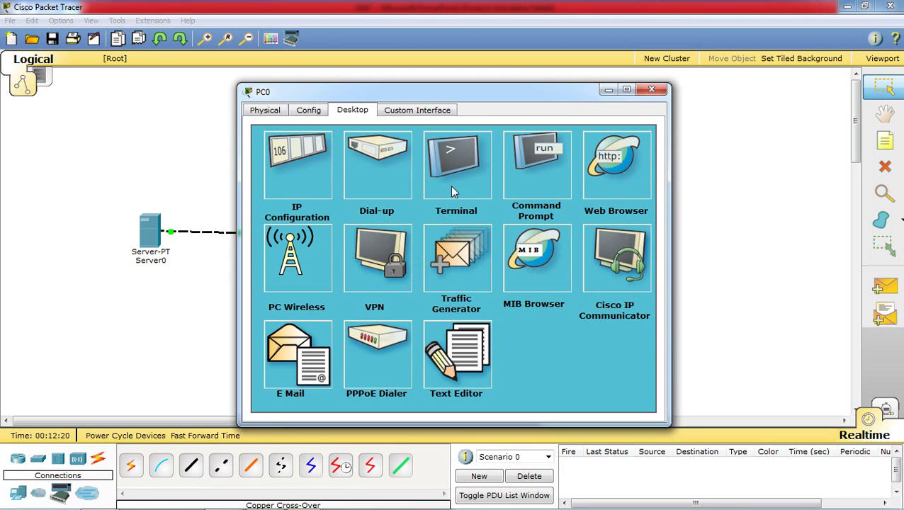
click(623, 167)
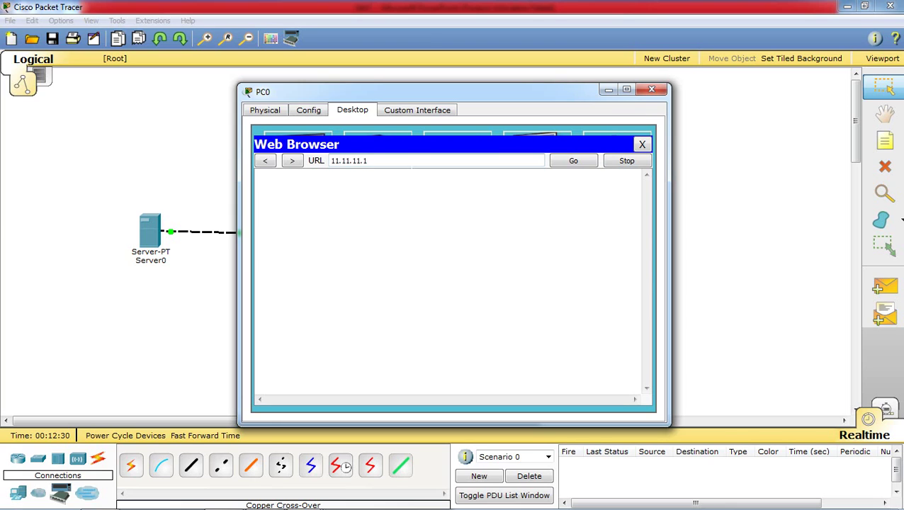
key(Return)
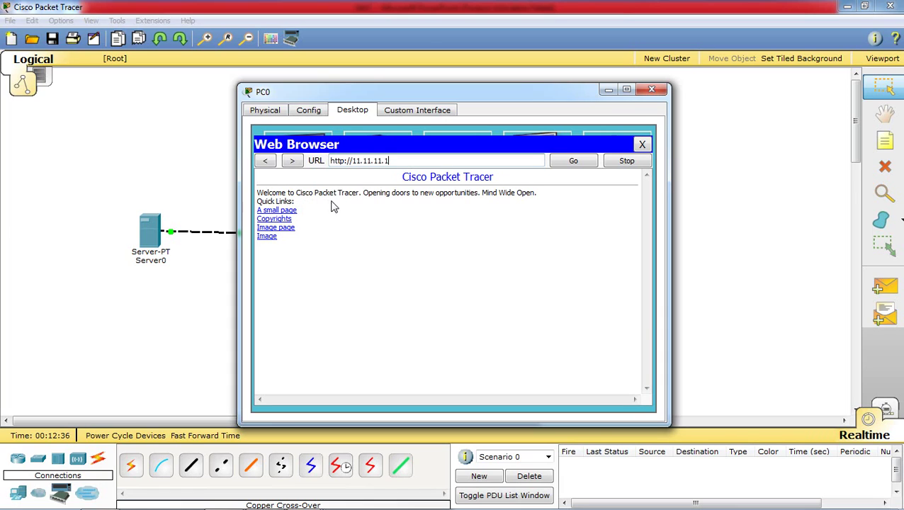
Review Server0's HTTP and HTTPS service settings and its index.html page again, then close the server window
click(147, 229)
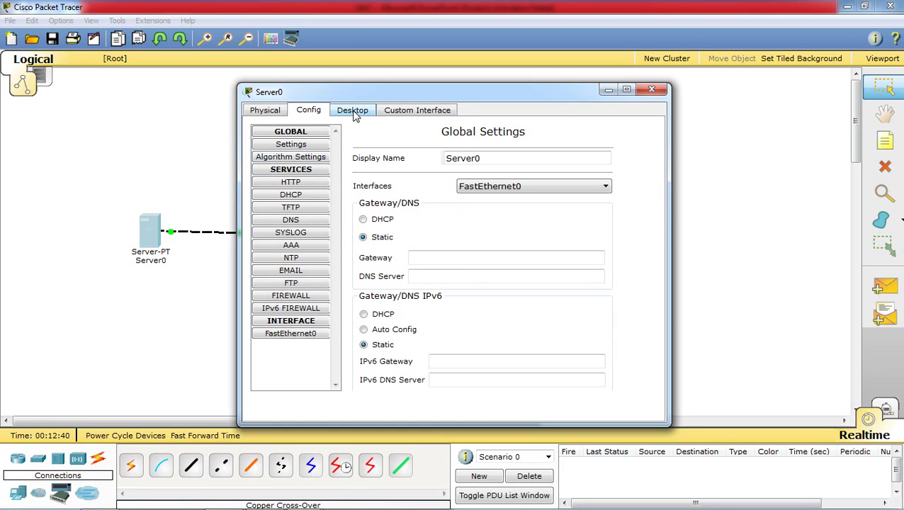
click(307, 183)
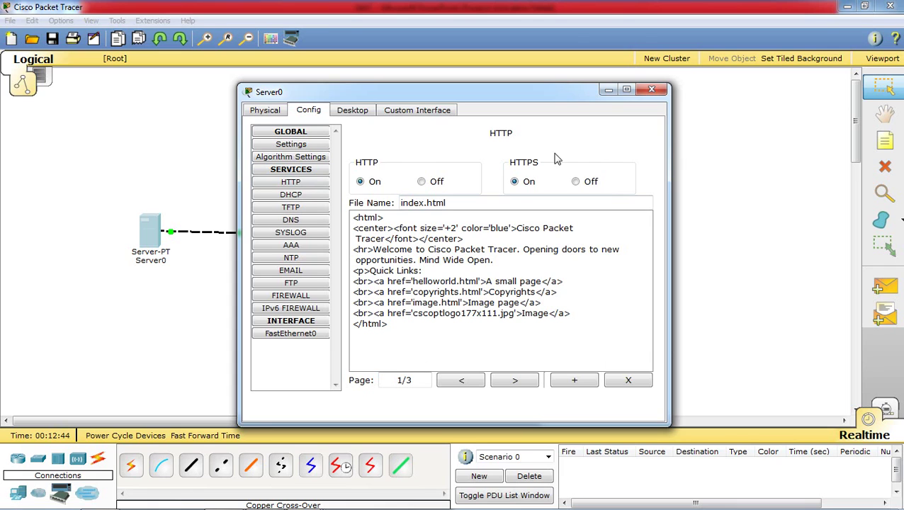
click(652, 90)
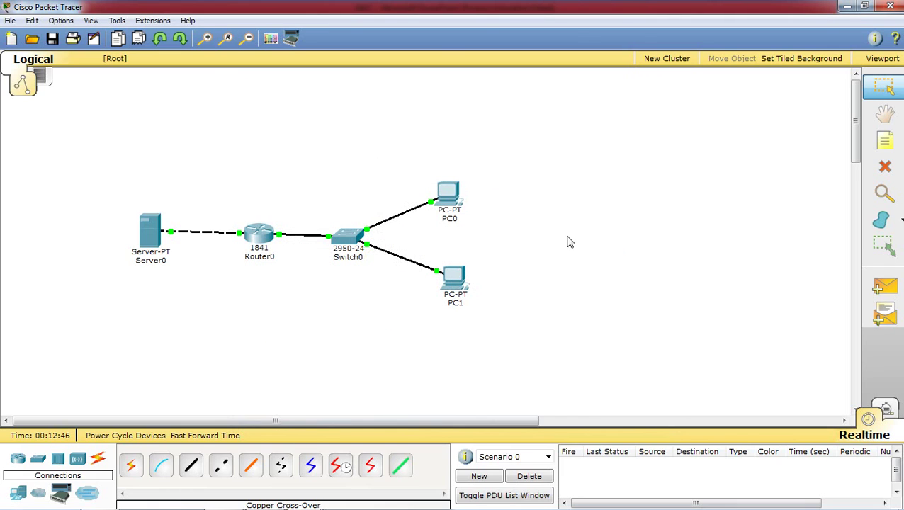
Switch to the NAT presentation in PowerPoint and review the PENGUJIAN slide and the LATIHAN exercise slide
mouse_move(436, 505)
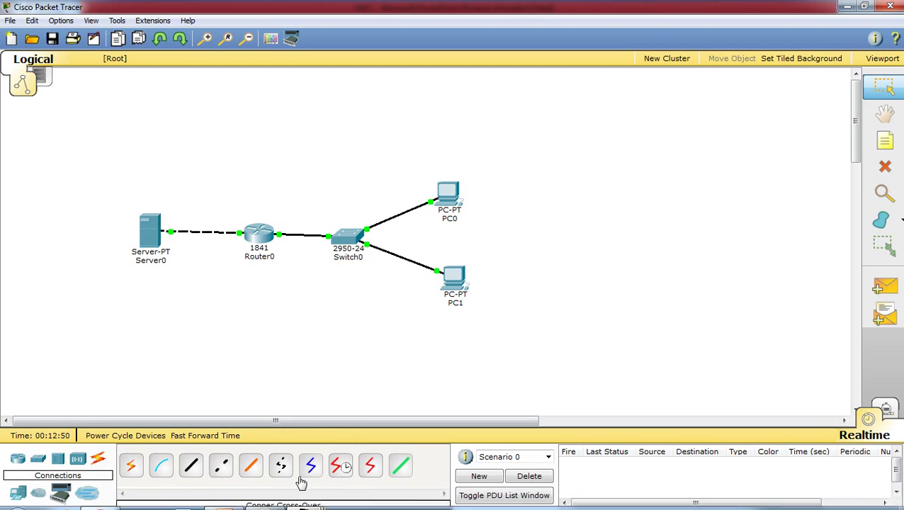
mouse_move(253, 498)
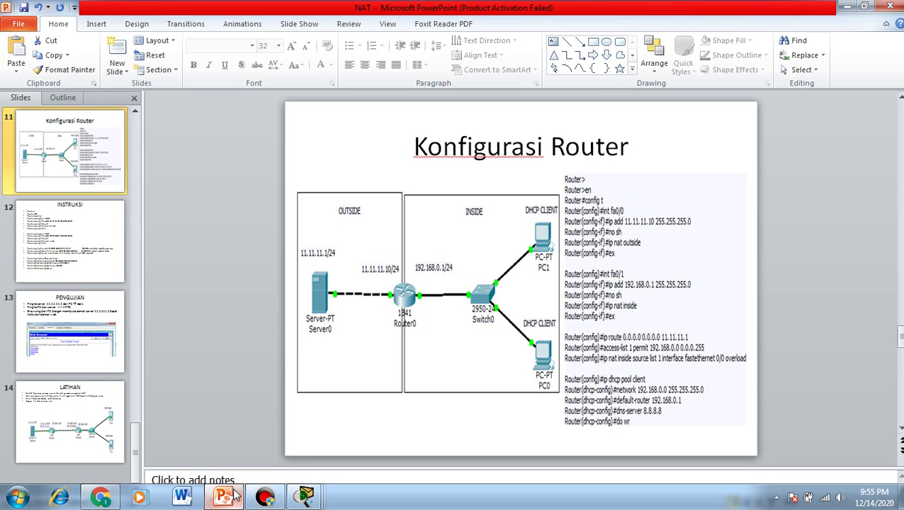
click(215, 449)
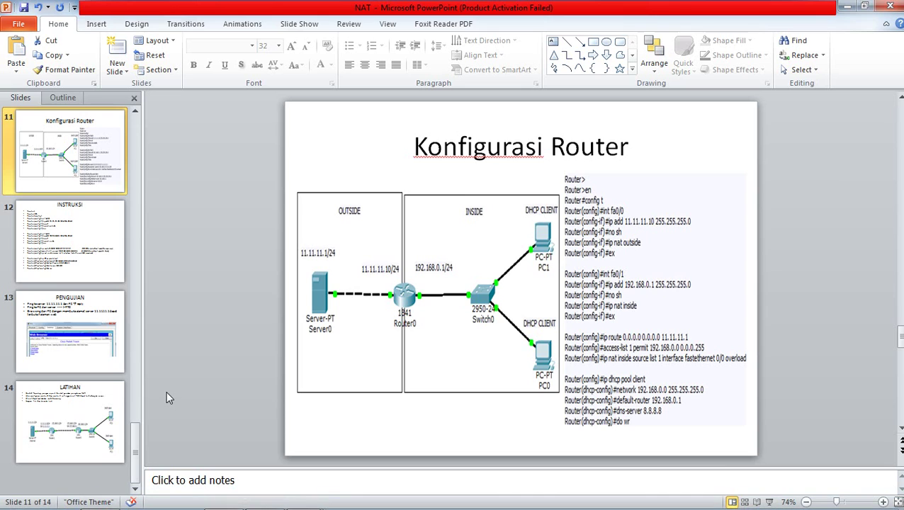
click(85, 336)
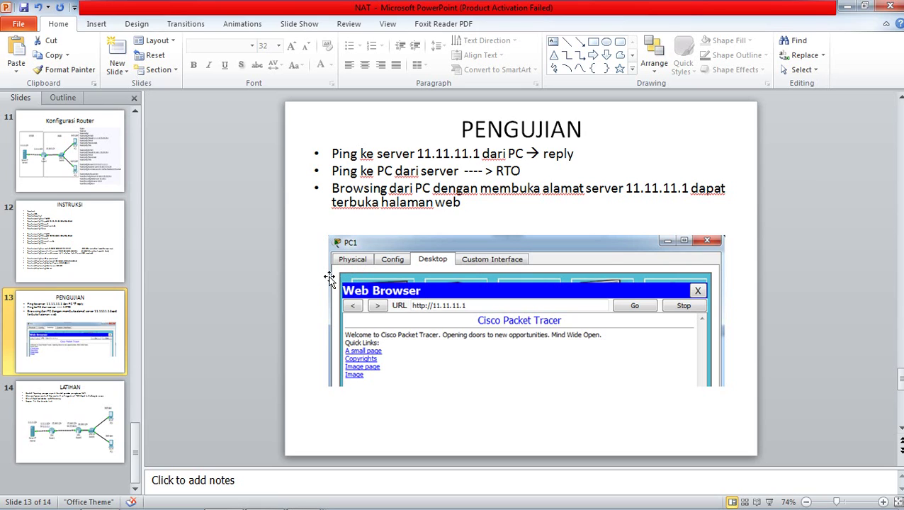
click(71, 422)
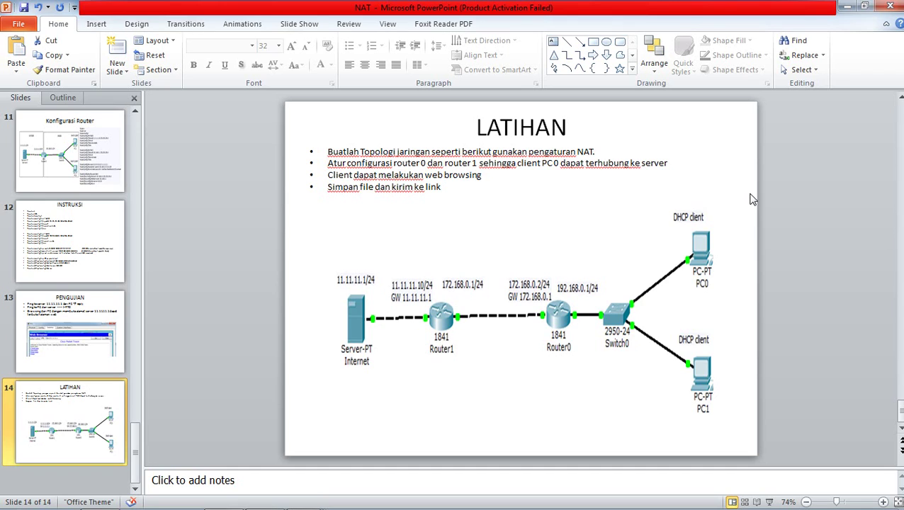
Minimize the PowerPoint presentation, the Packet Tracer workspace, and the open PC0 and Router0 windows to show the desktop
mouse_move(607, 507)
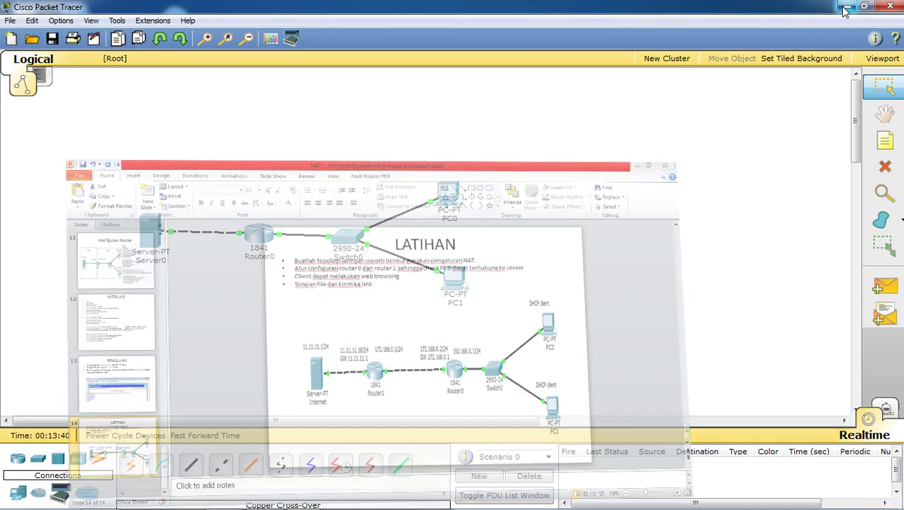
click(845, 7)
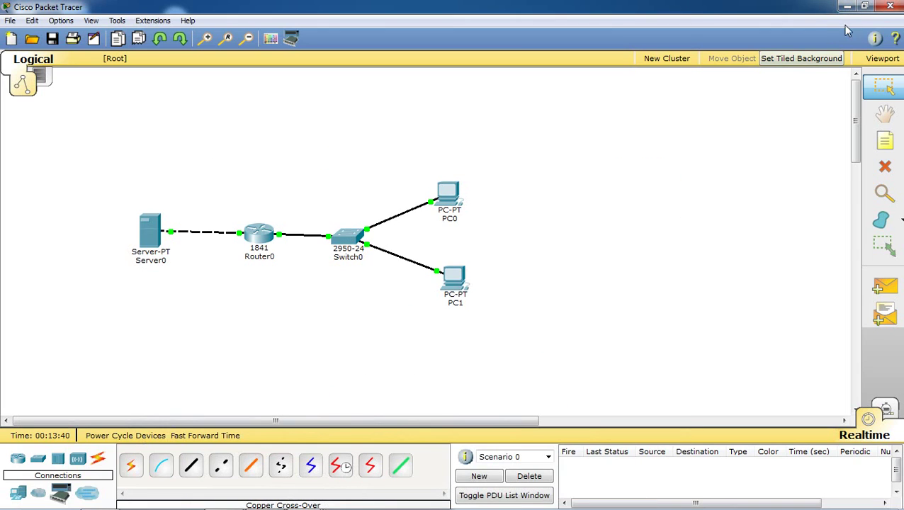
click(847, 6)
click(601, 90)
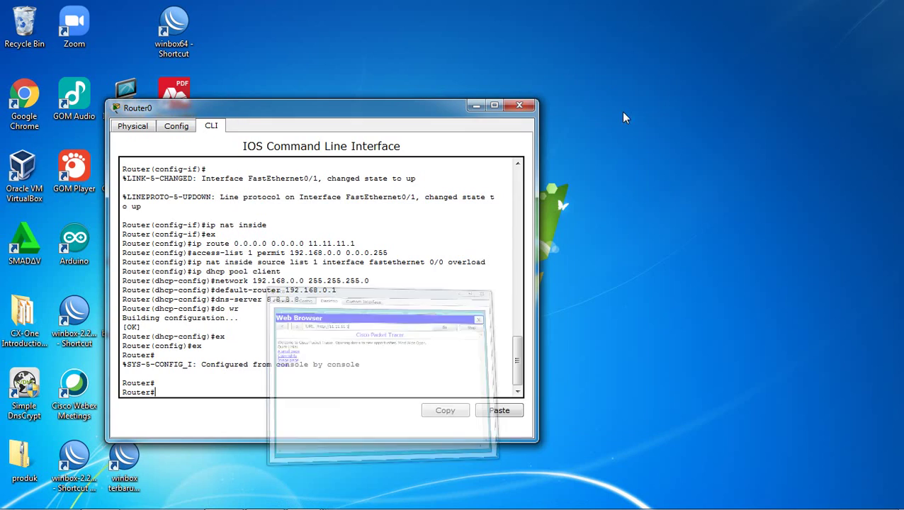
click(477, 105)
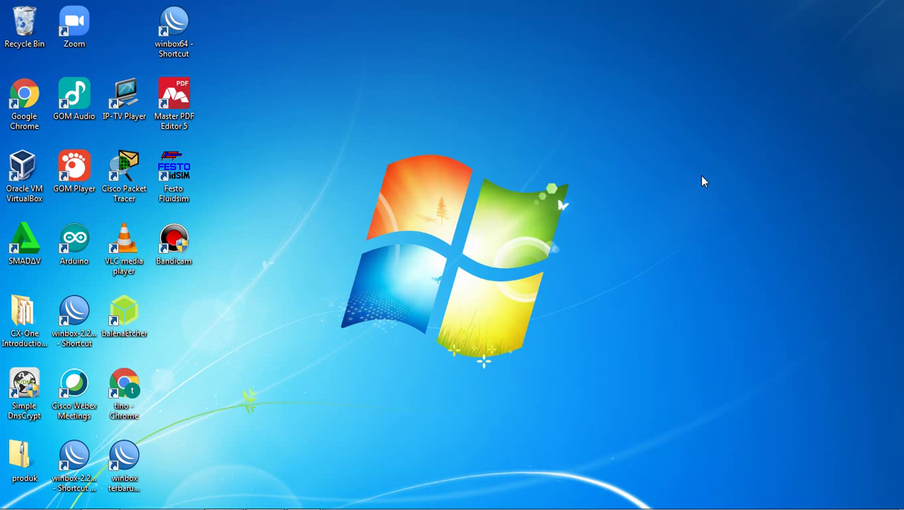